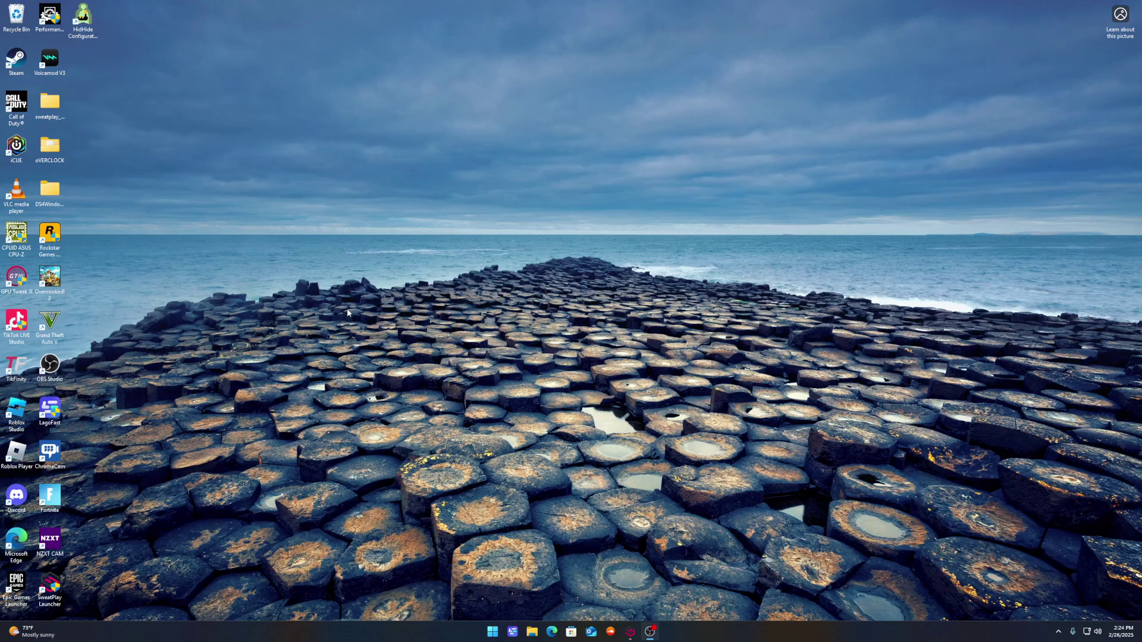
# Launch HidHide and show its Devices list: Scuf Envision Pro plus two HID-compliant game controllers.
pyautogui.doubleClick(88, 30)
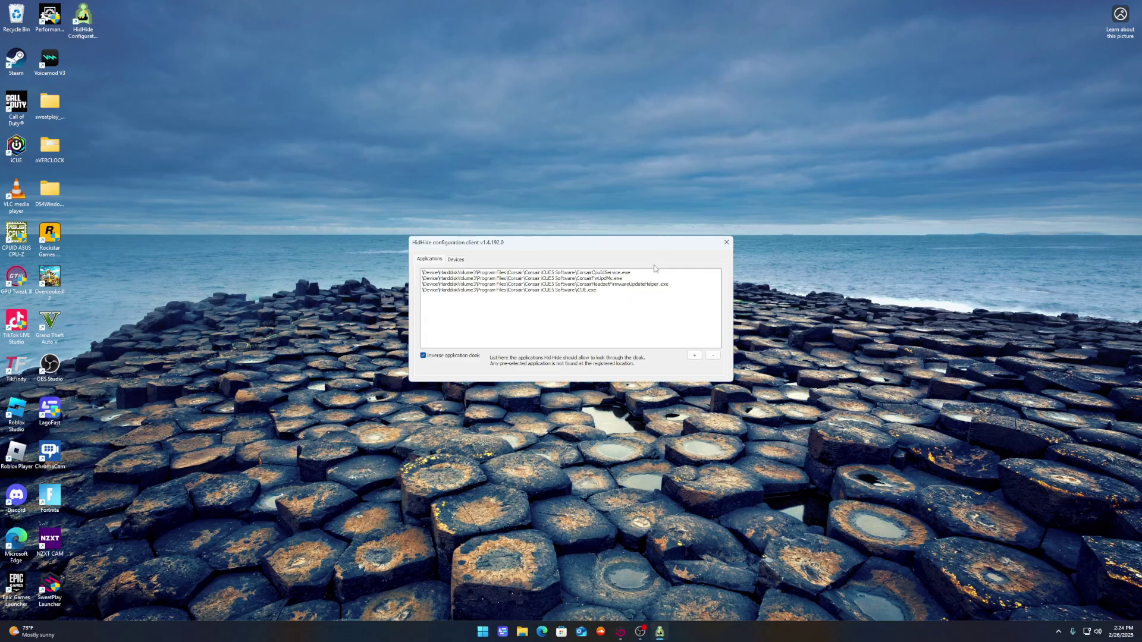
pyautogui.click(454, 260)
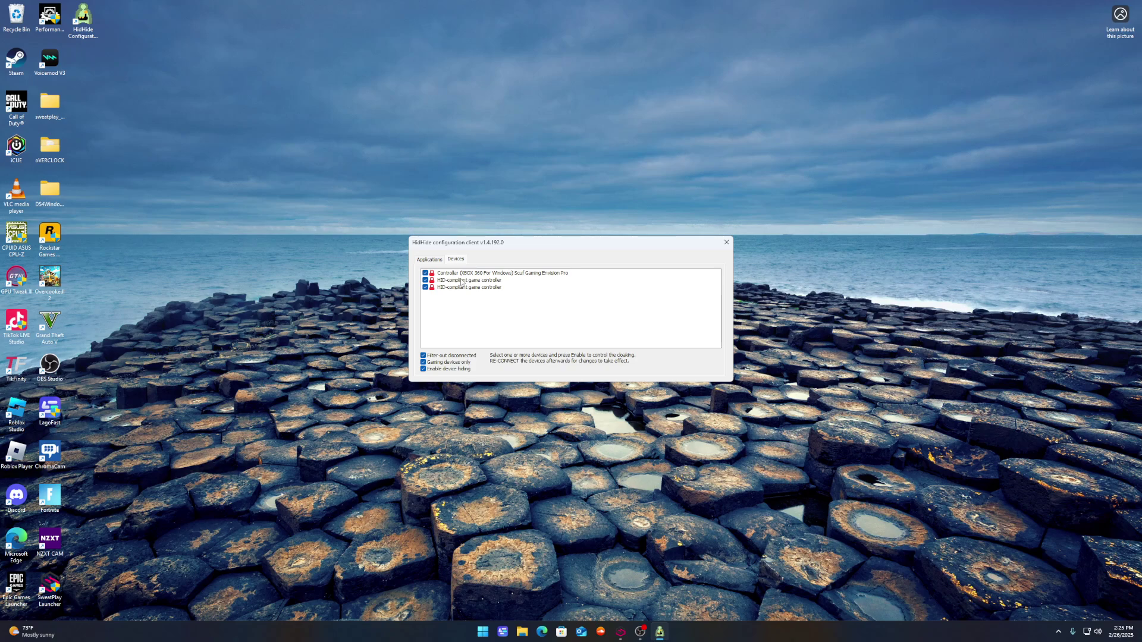
# Remove the four Corsair iCUE entries from HidHide's allowed applications list.
pyautogui.click(441, 263)
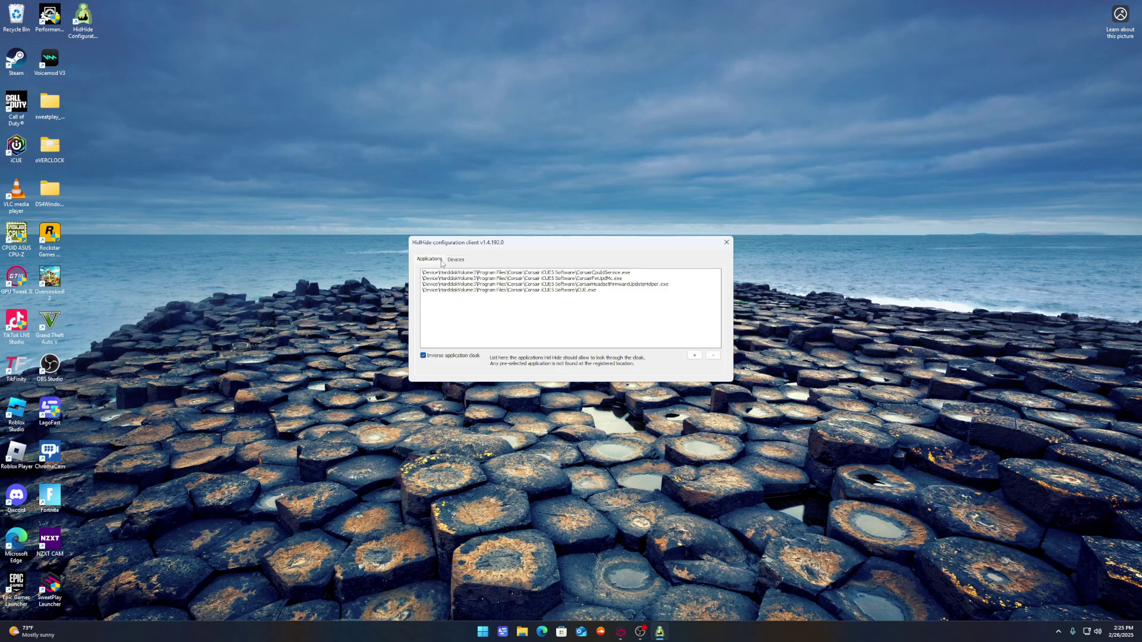
pyautogui.click(596, 274)
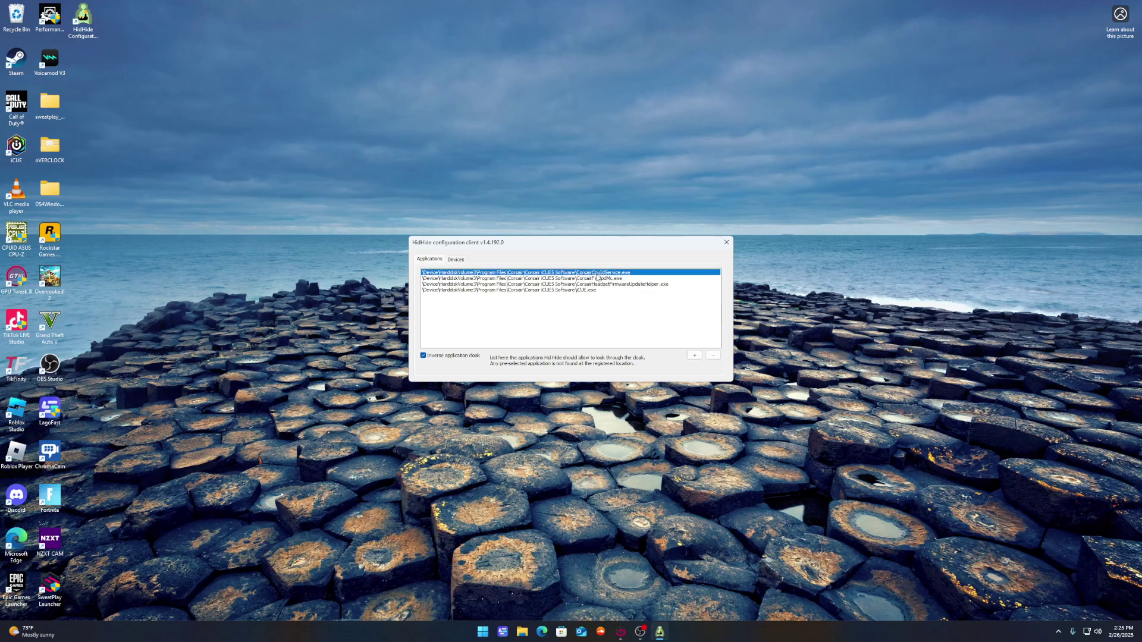
pyautogui.keyDown('ctrl'); pyautogui.click(597, 278); pyautogui.keyUp('ctrl')
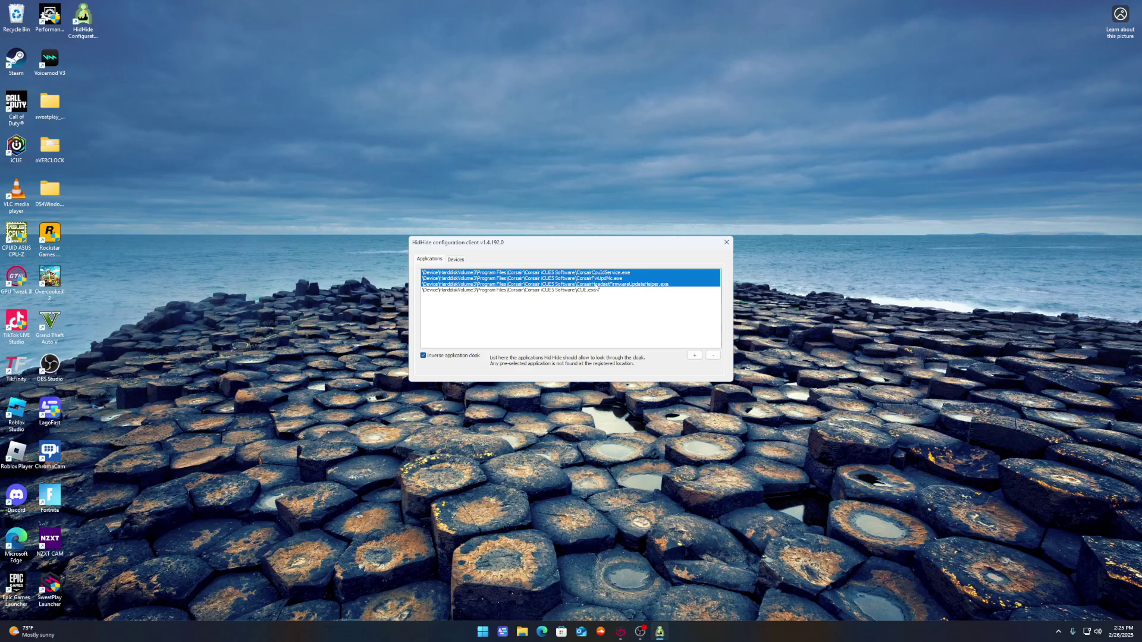
pyautogui.keyDown('ctrl'); pyautogui.click(597, 285); pyautogui.keyUp('ctrl')
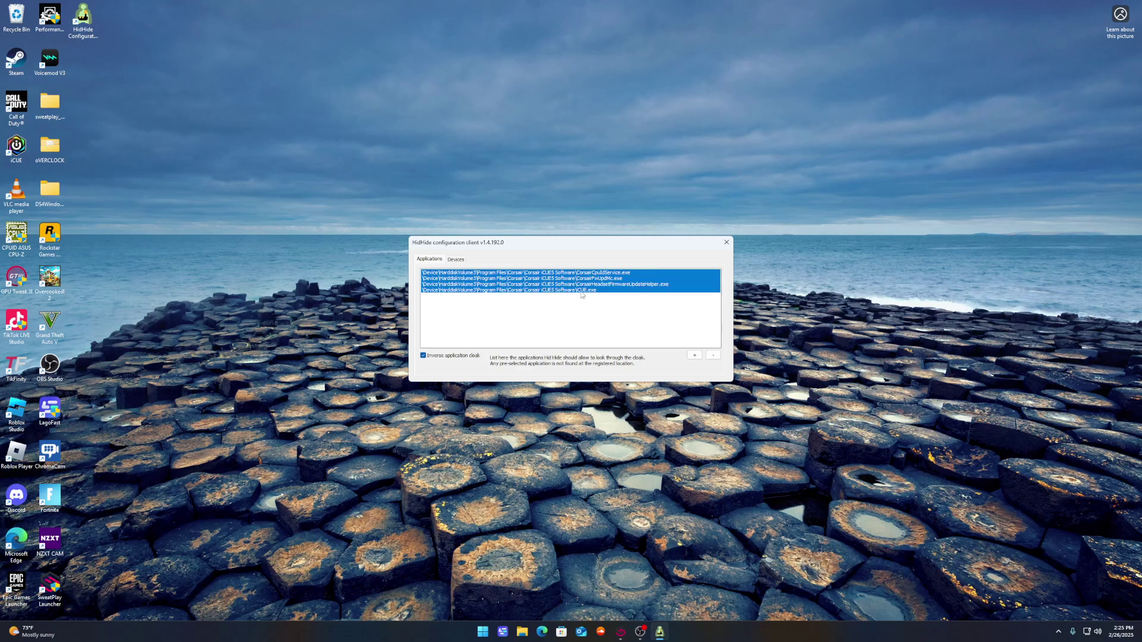
pyautogui.click(712, 357)
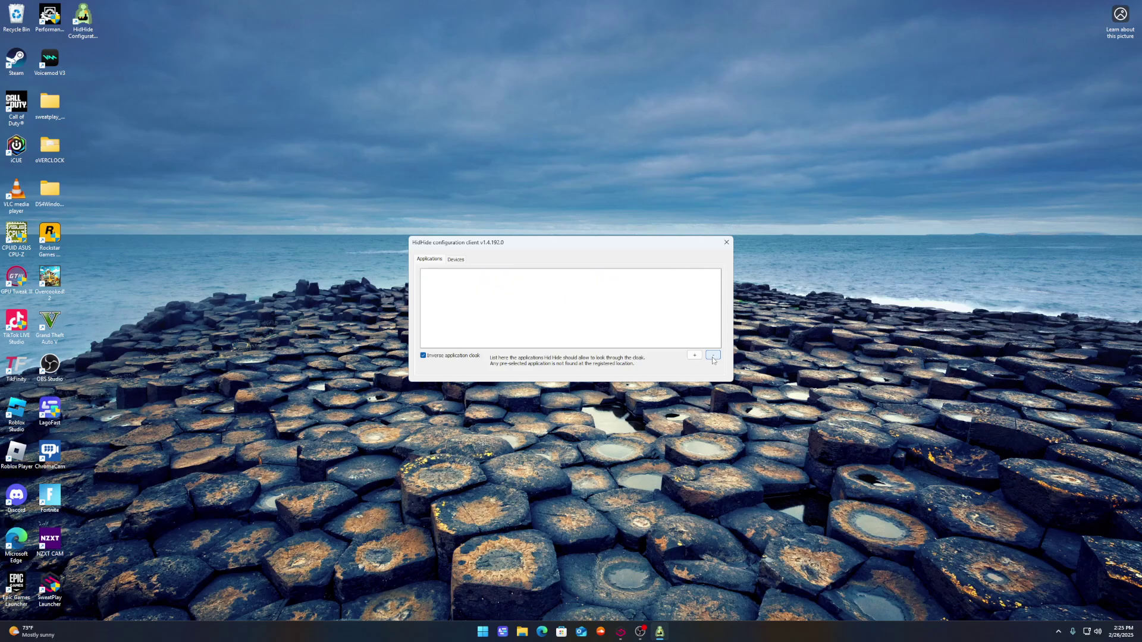
# Uncheck and re-check the Scuf controller for hiding on the Devices list.
pyautogui.click(456, 260)
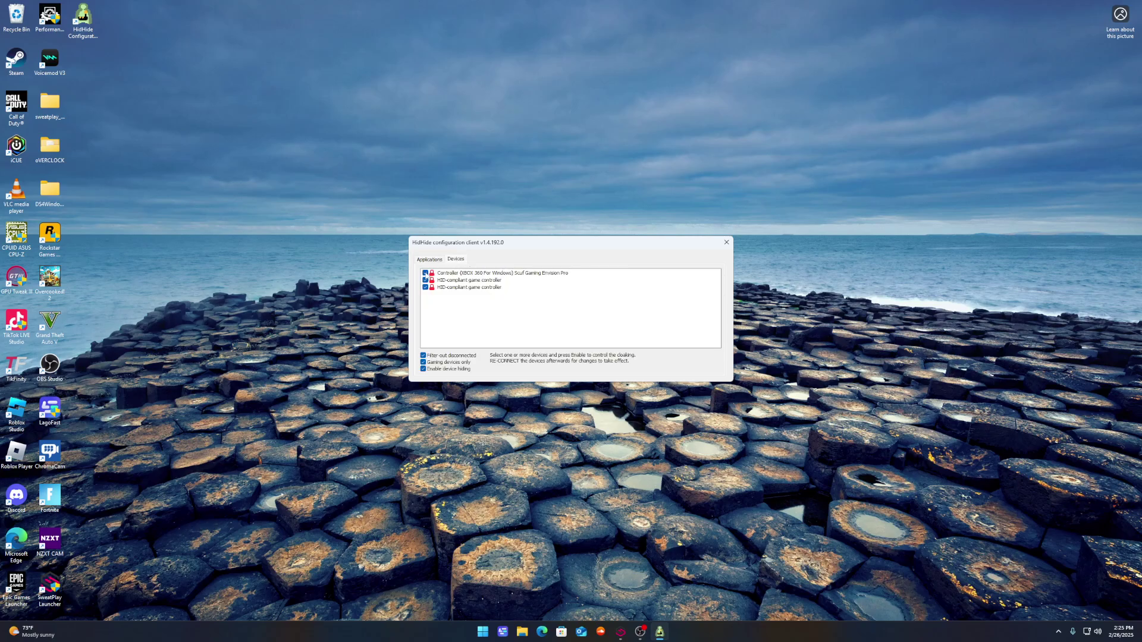
pyautogui.click(426, 273)
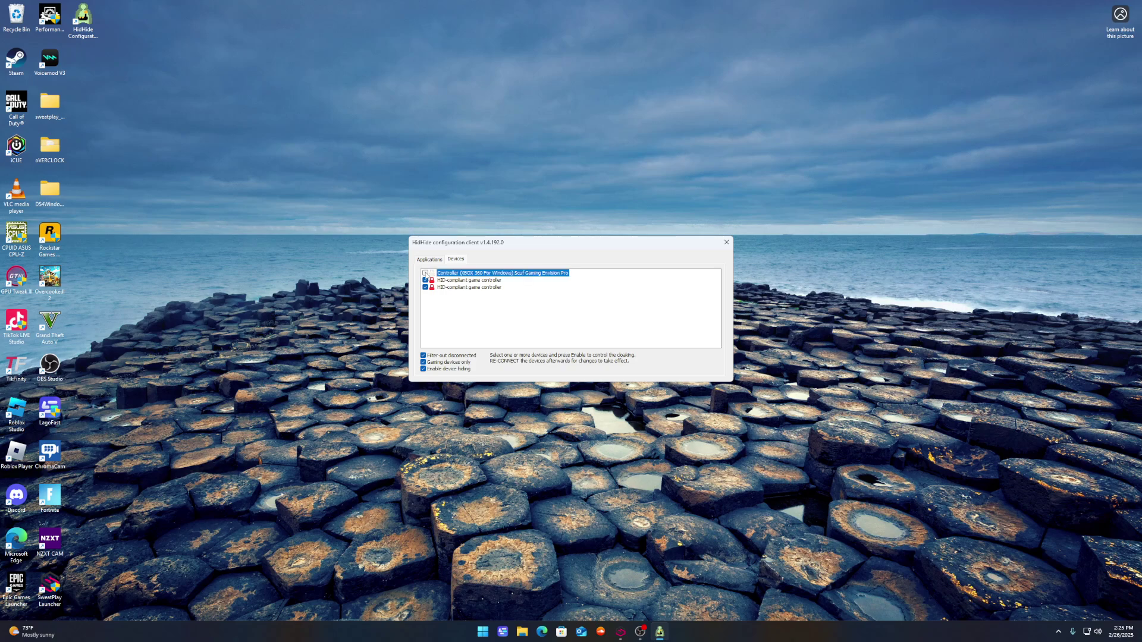
pyautogui.click(425, 273)
pyautogui.click(340, 175)
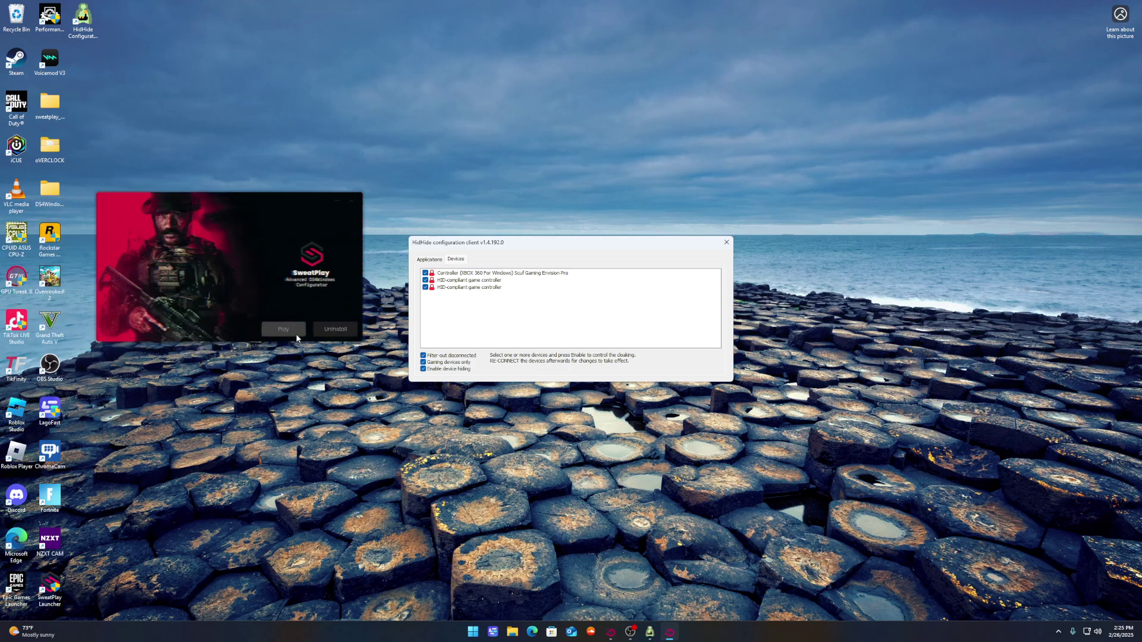
# Launch SweatPlay, moving the Activated window right and the Game Selection window left.
pyautogui.click(296, 335)
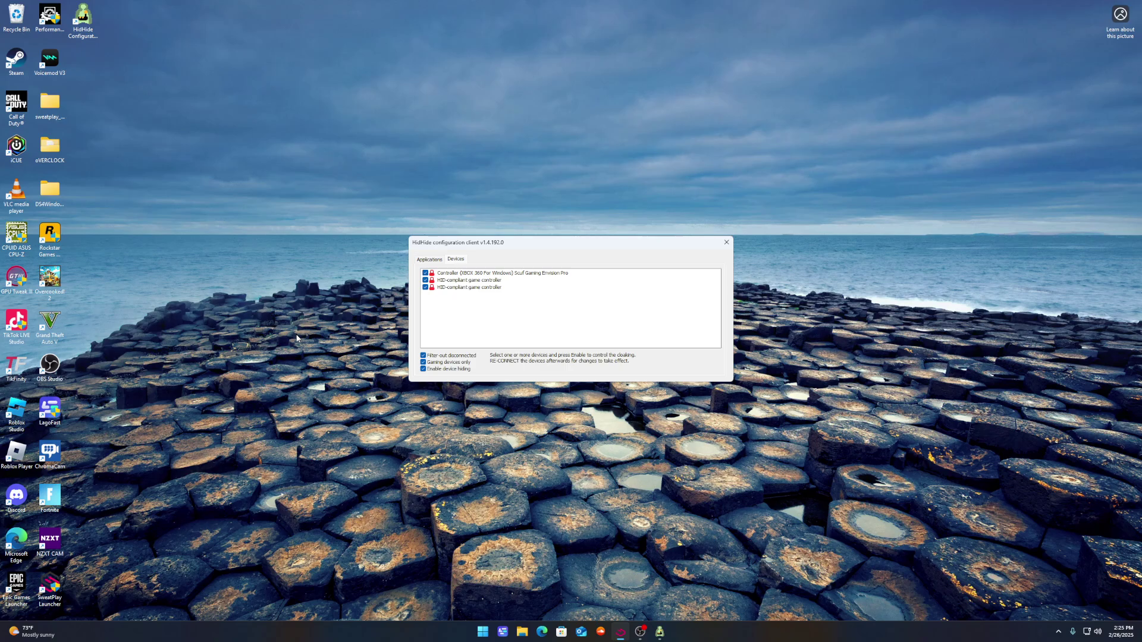
pyautogui.moveTo(20, 220)
pyautogui.mouseDown()
pyautogui.moveTo(386, 99)
pyautogui.moveTo(927, 245)
pyautogui.moveTo(948, 215)
pyautogui.mouseUp()
pyautogui.moveTo(656, 222); pyautogui.dragTo(324, 237)
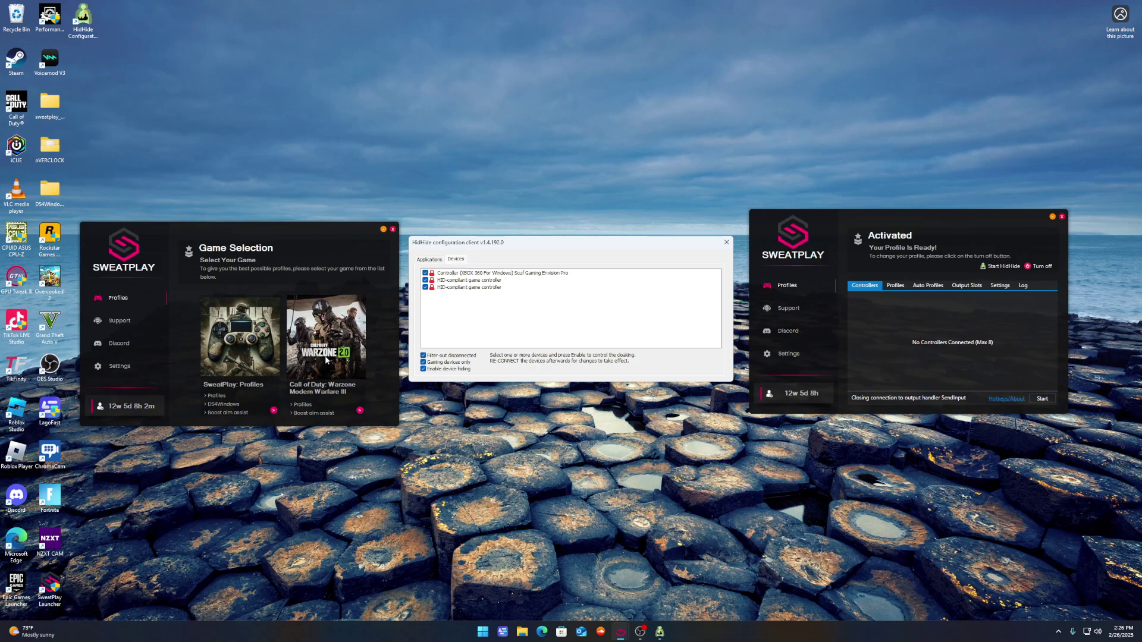
# Activate SweatPlay's Xbox-to-virtual-DS4 mapper with the Gul@G profile and start DS4 Windows.
pyautogui.click(248, 370)
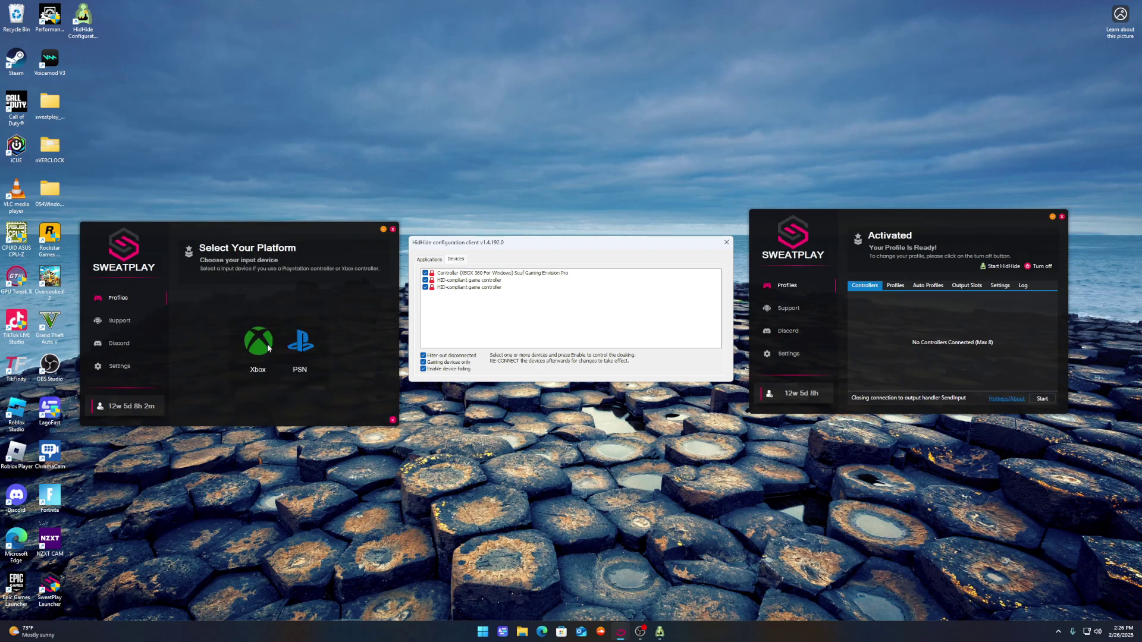
pyautogui.click(258, 341)
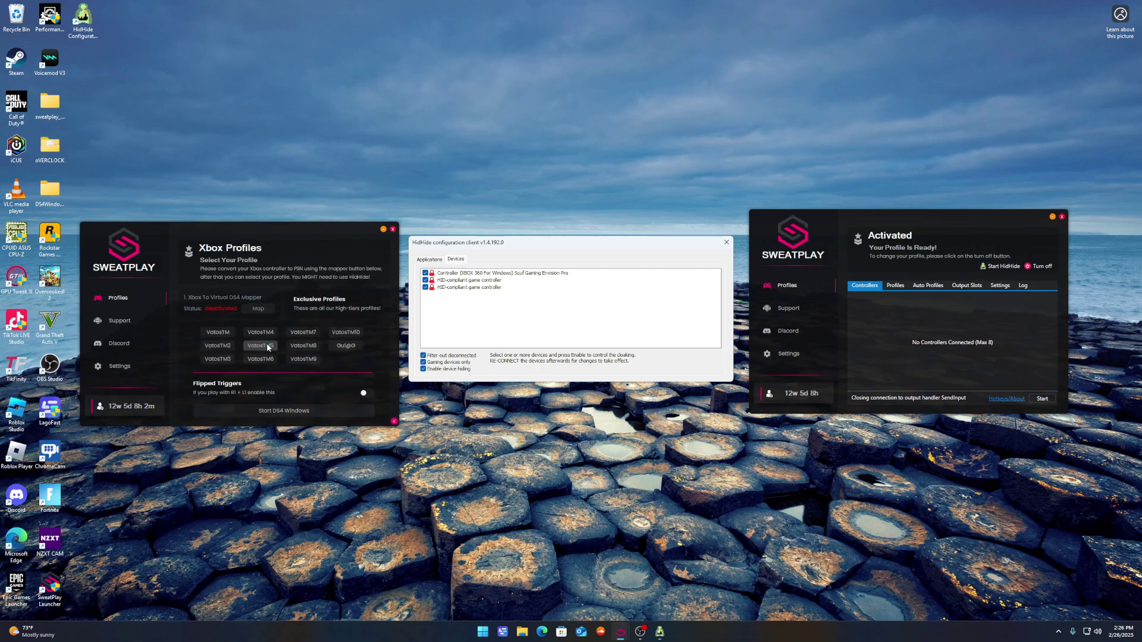
pyautogui.click(269, 308)
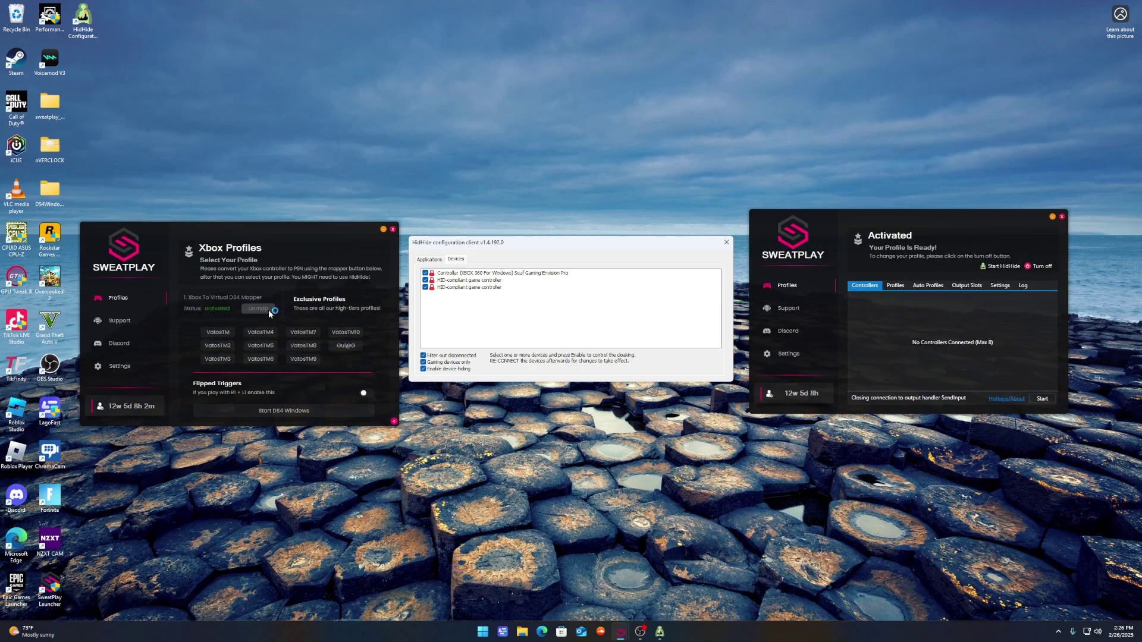
pyautogui.click(352, 347)
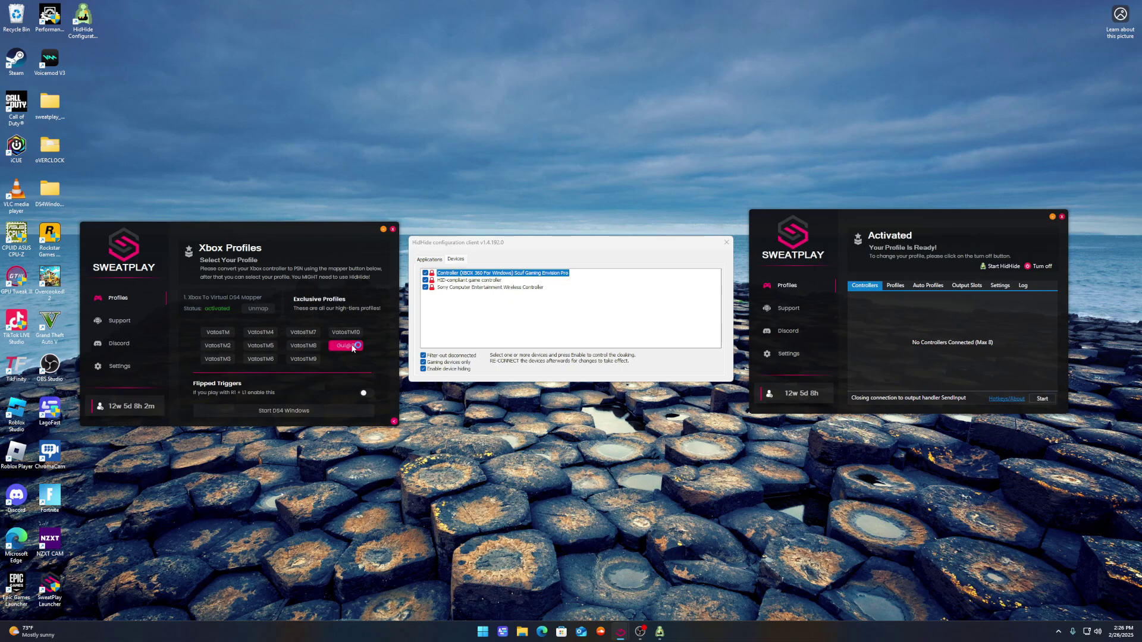
pyautogui.click(334, 409)
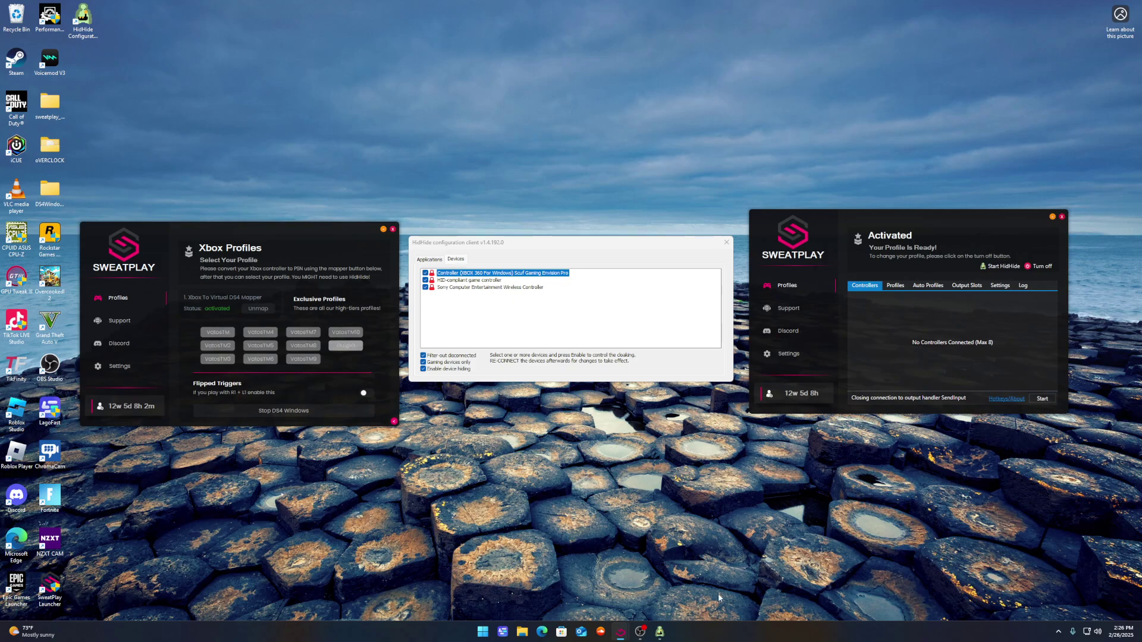
# Start and then stop the controller output in the Activated window, then close it.
pyautogui.click(1058, 631)
pyautogui.click(1043, 398)
pyautogui.moveTo(897, 398)
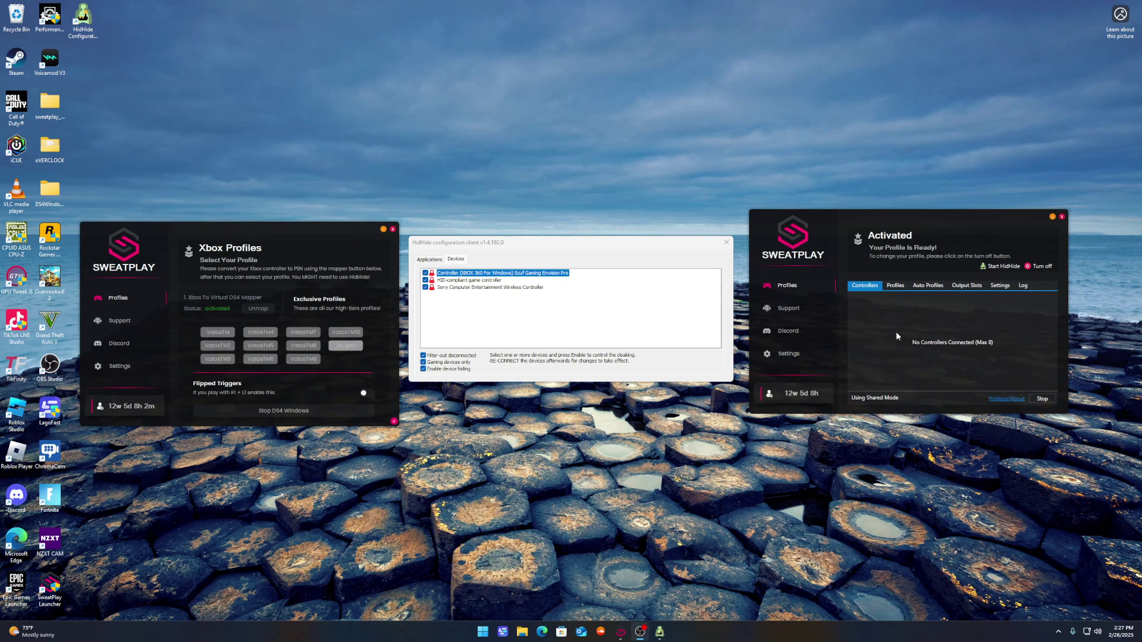
pyautogui.click(1043, 399)
pyautogui.click(1061, 217)
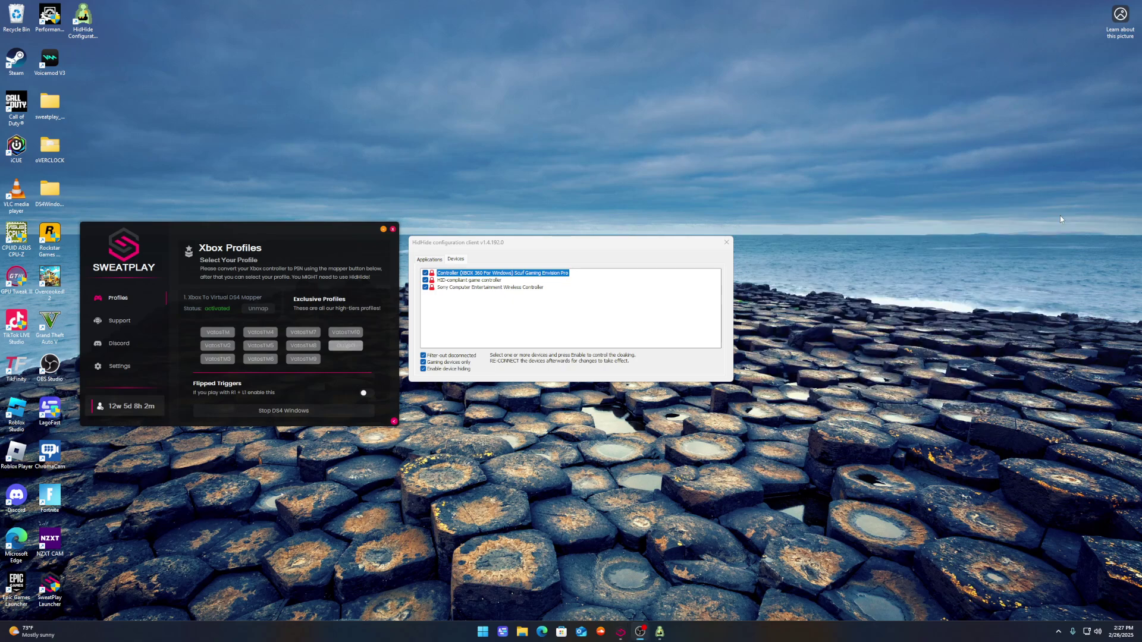
# Stop DS4 Windows, dismiss the profile-not-selected warning, and return to the Xbox profiles.
pyautogui.click(319, 411)
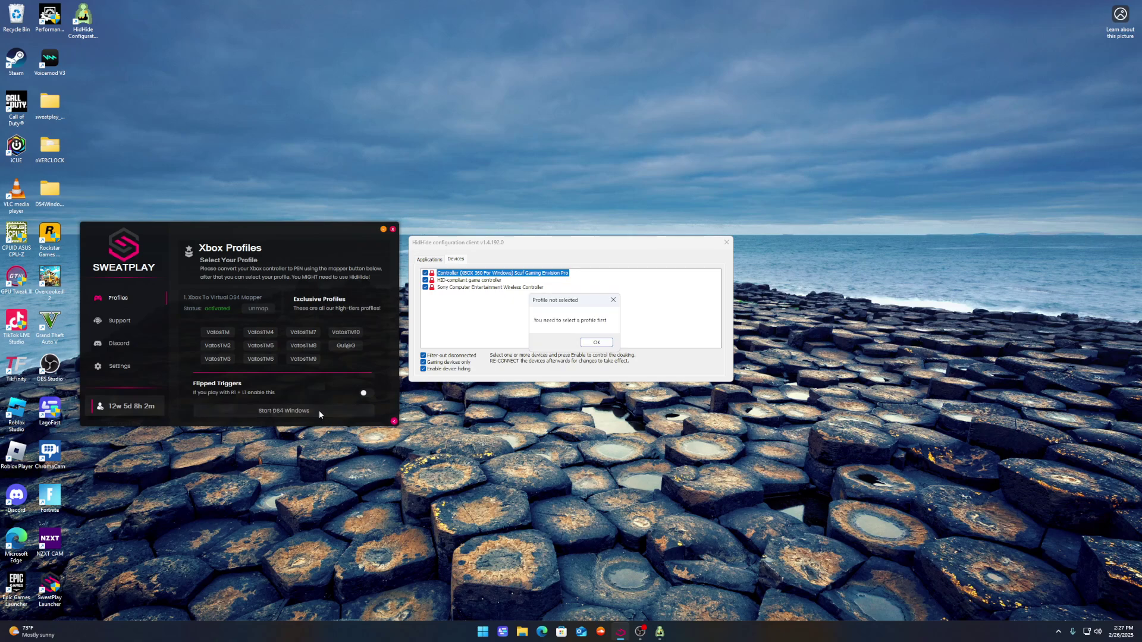
pyautogui.click(597, 342)
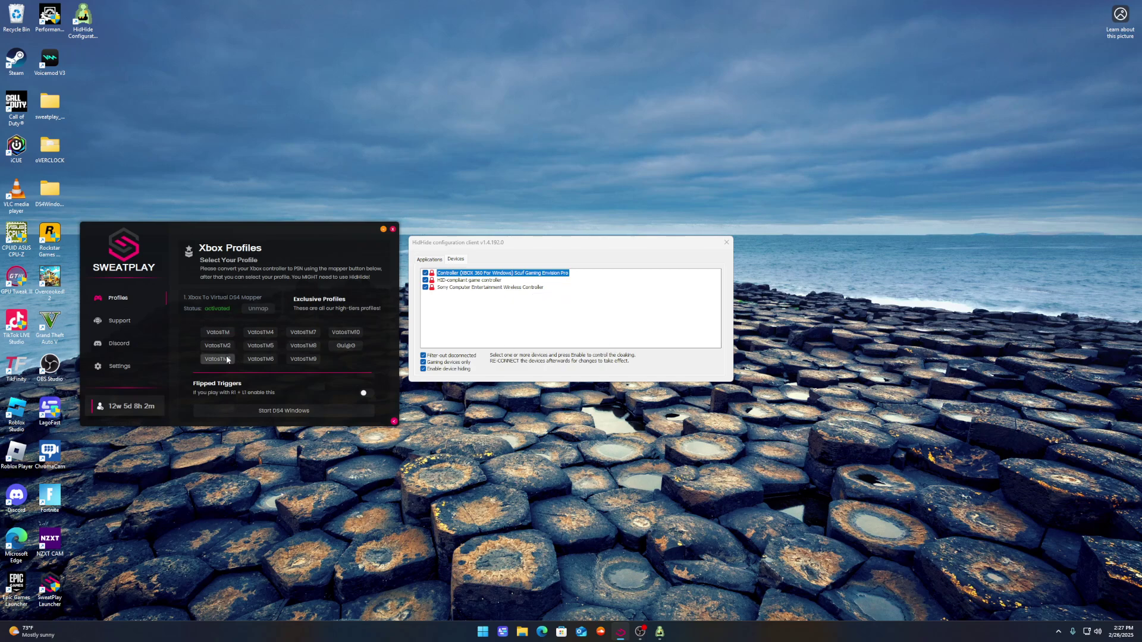
pyautogui.click(120, 367)
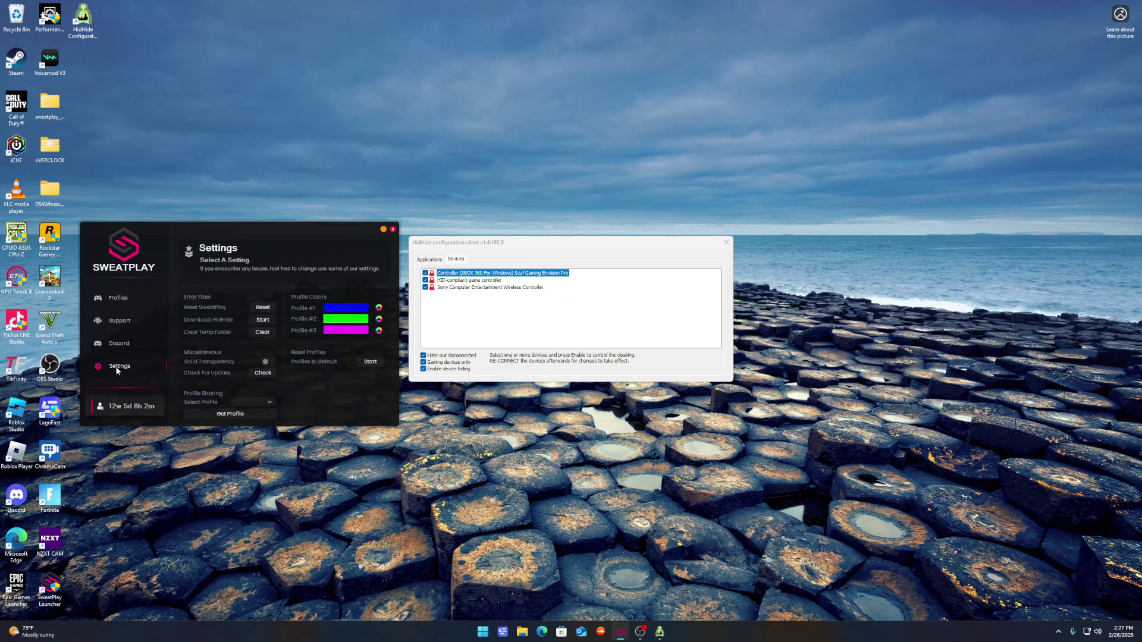
pyautogui.click(122, 299)
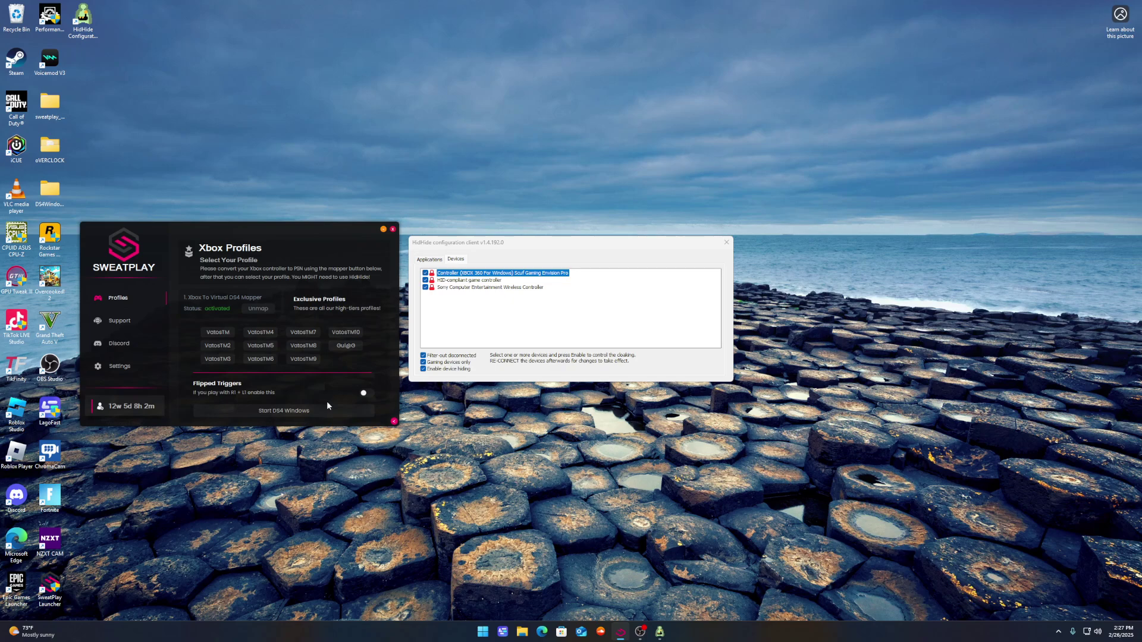
# Browse HidHide's add-application picker to C:\Program Files\Corsair\Corsair iCUE5 Software and widen it.
pyautogui.click(429, 261)
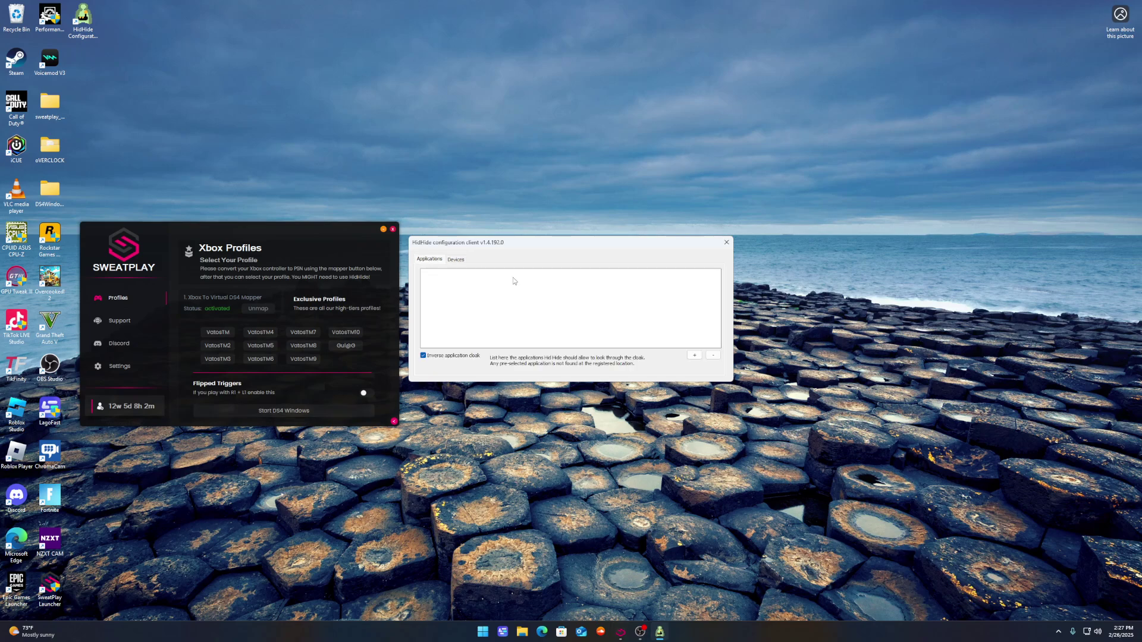
pyautogui.click(695, 355)
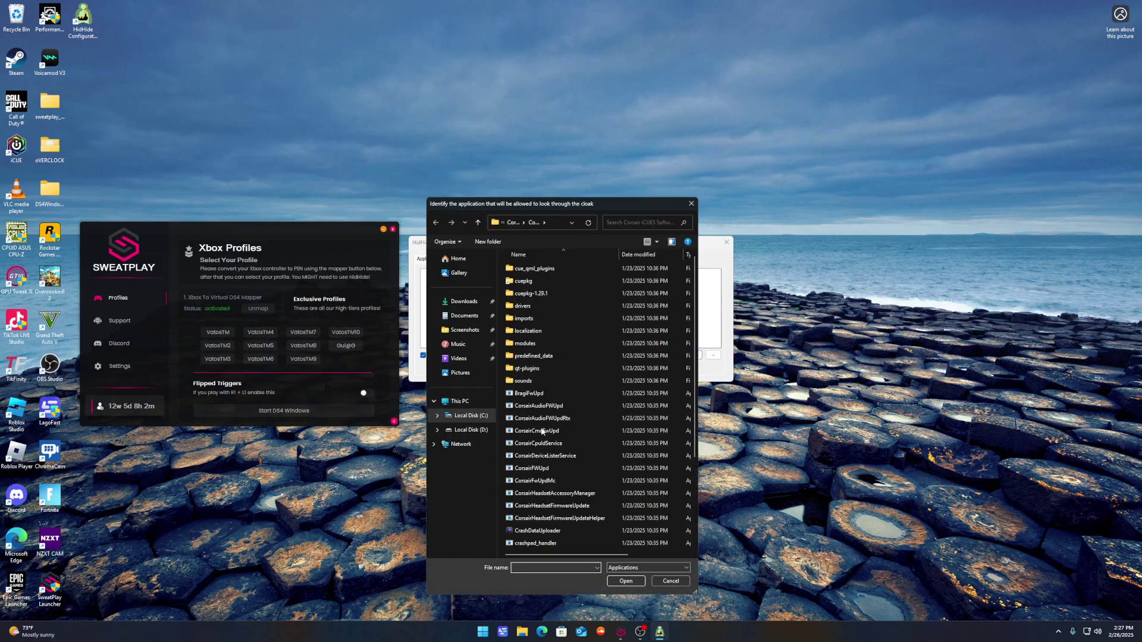
pyautogui.click(458, 403)
pyautogui.click(477, 223)
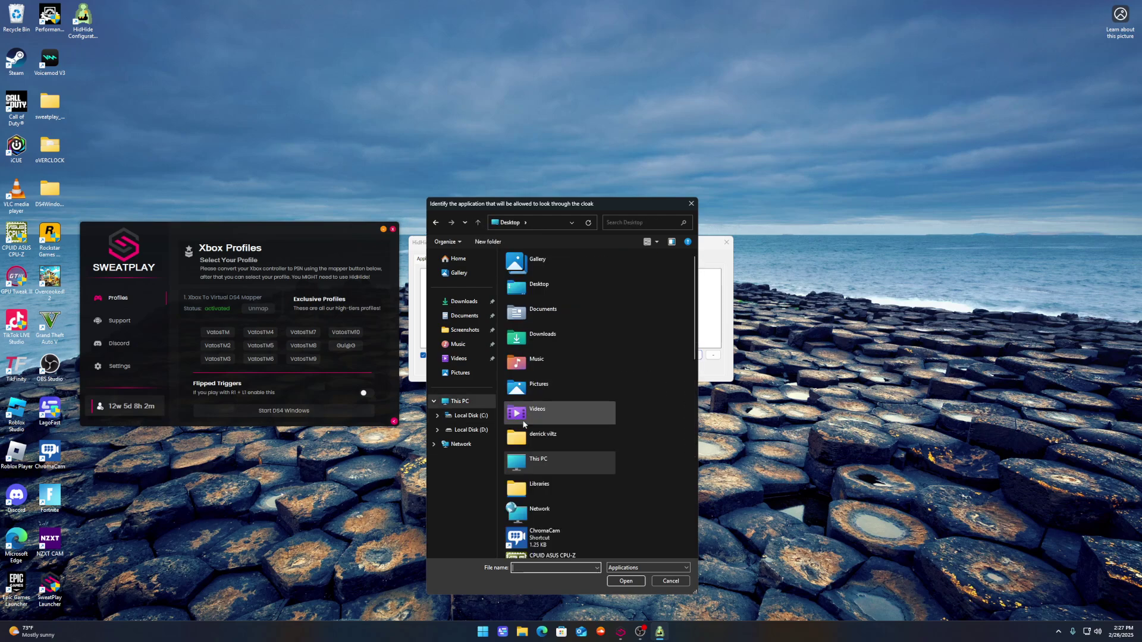
pyautogui.click(468, 416)
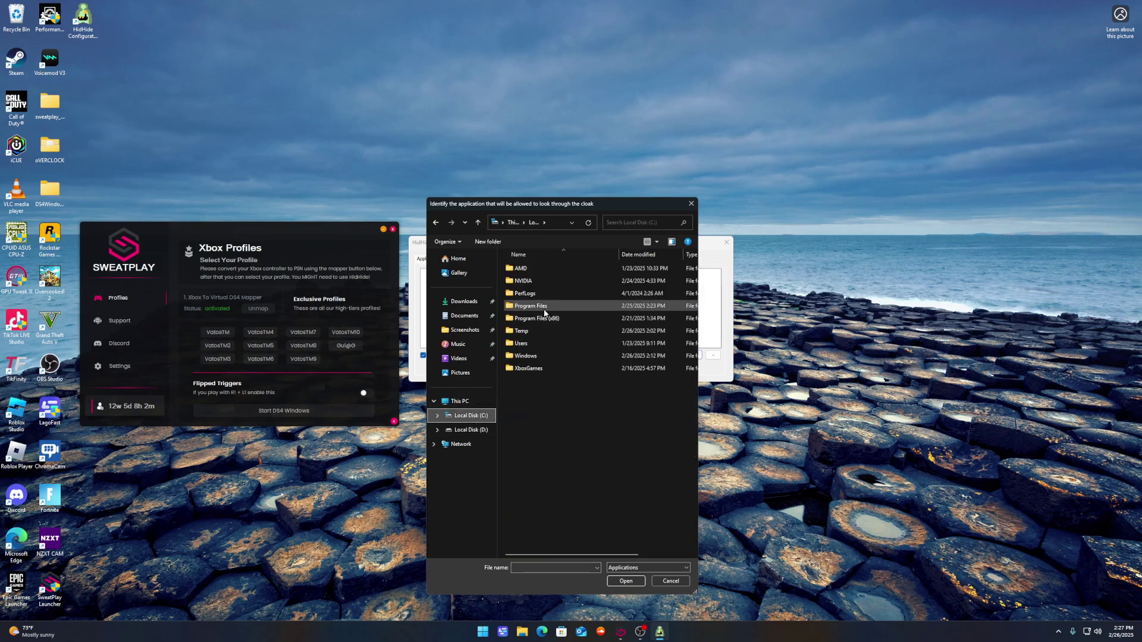
pyautogui.moveTo(531, 305)
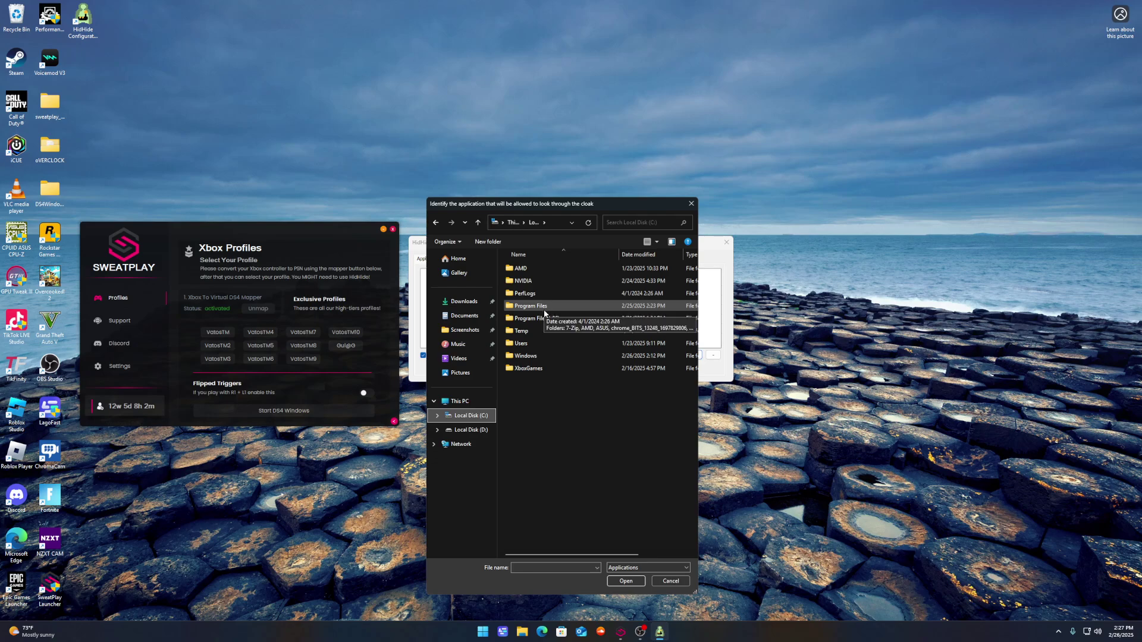
pyautogui.doubleClick(544, 317)
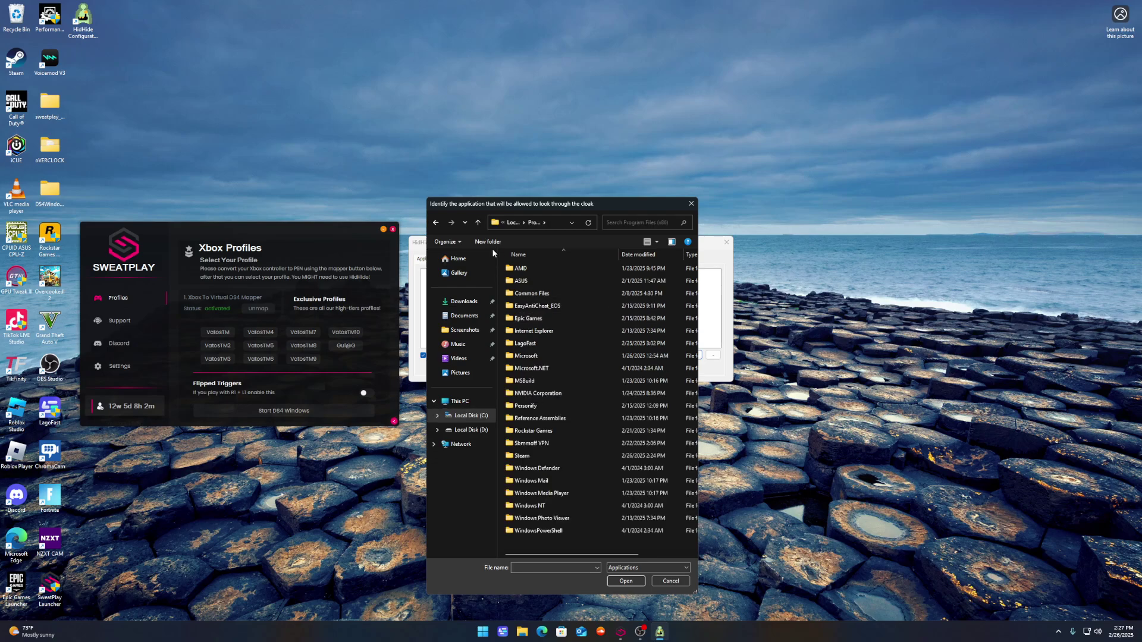
pyautogui.click(477, 222)
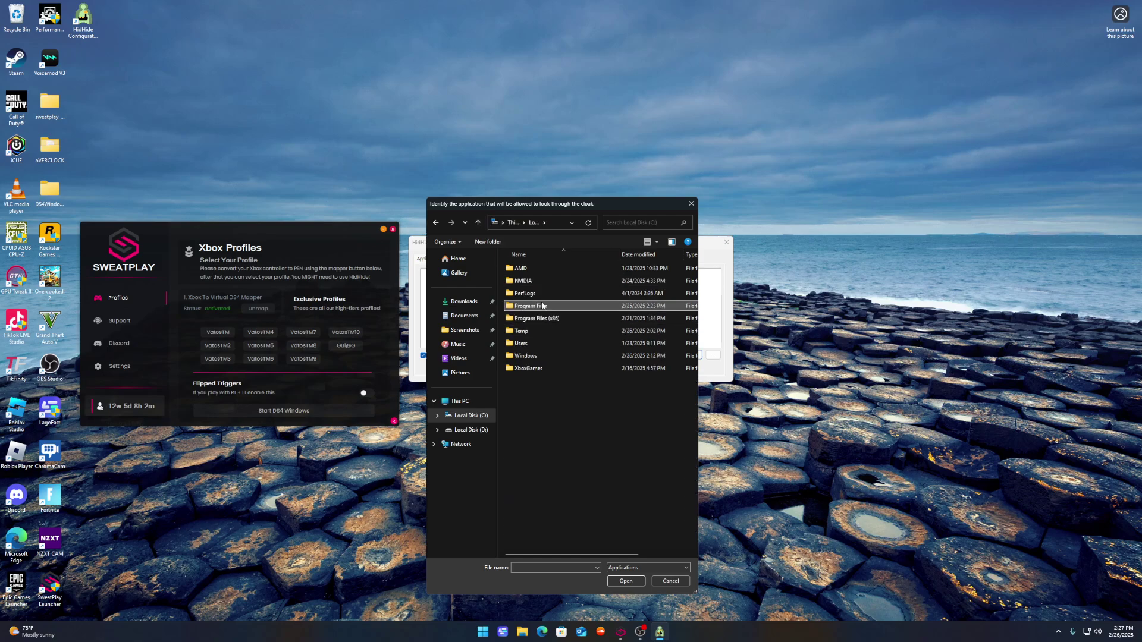
pyautogui.doubleClick(542, 305)
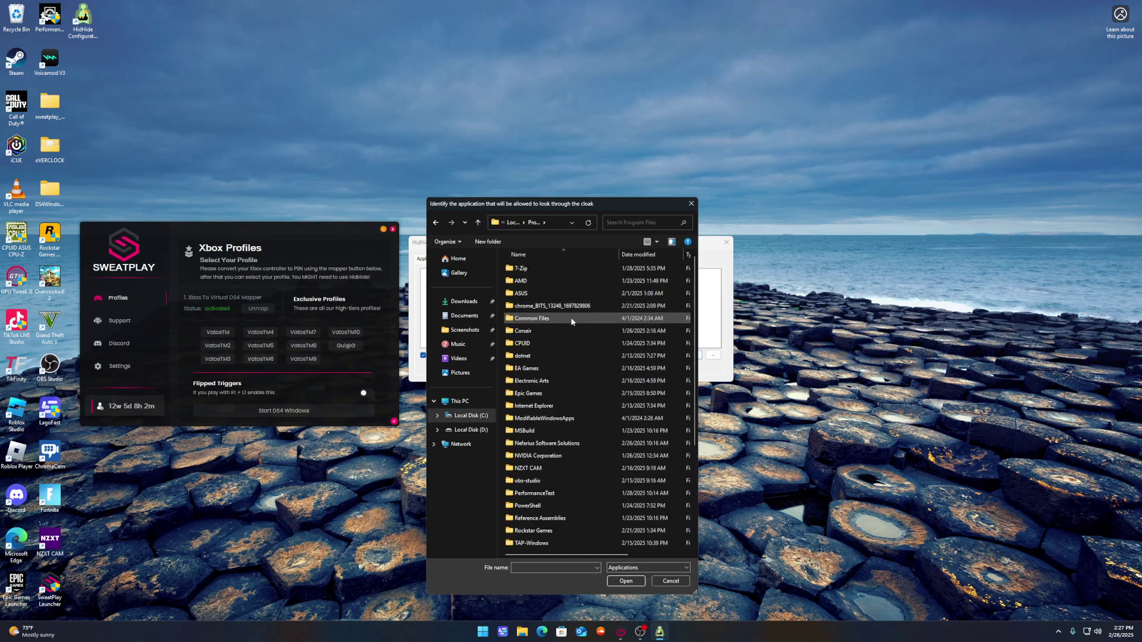
pyautogui.doubleClick(530, 330)
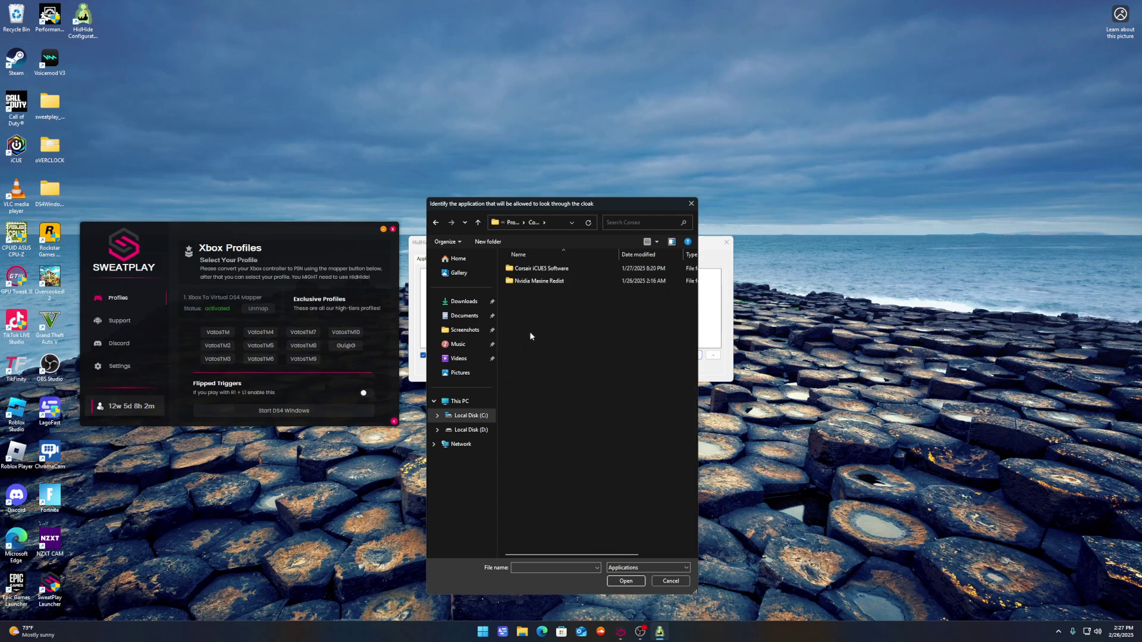
pyautogui.doubleClick(543, 269)
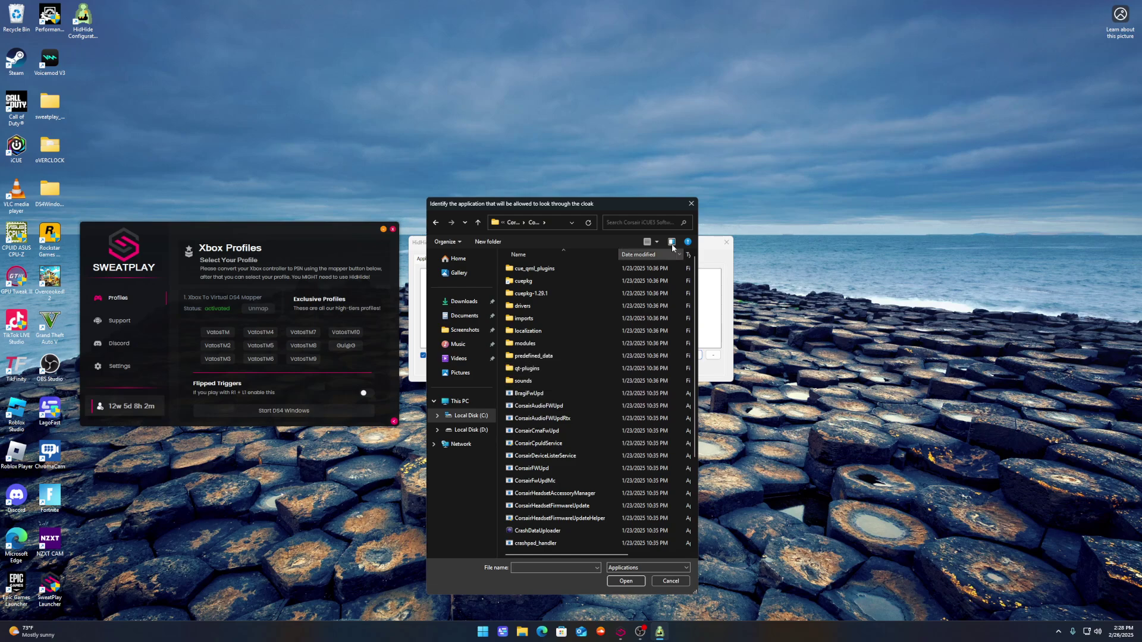
pyautogui.moveTo(699, 260); pyautogui.dragTo(1031, 260)
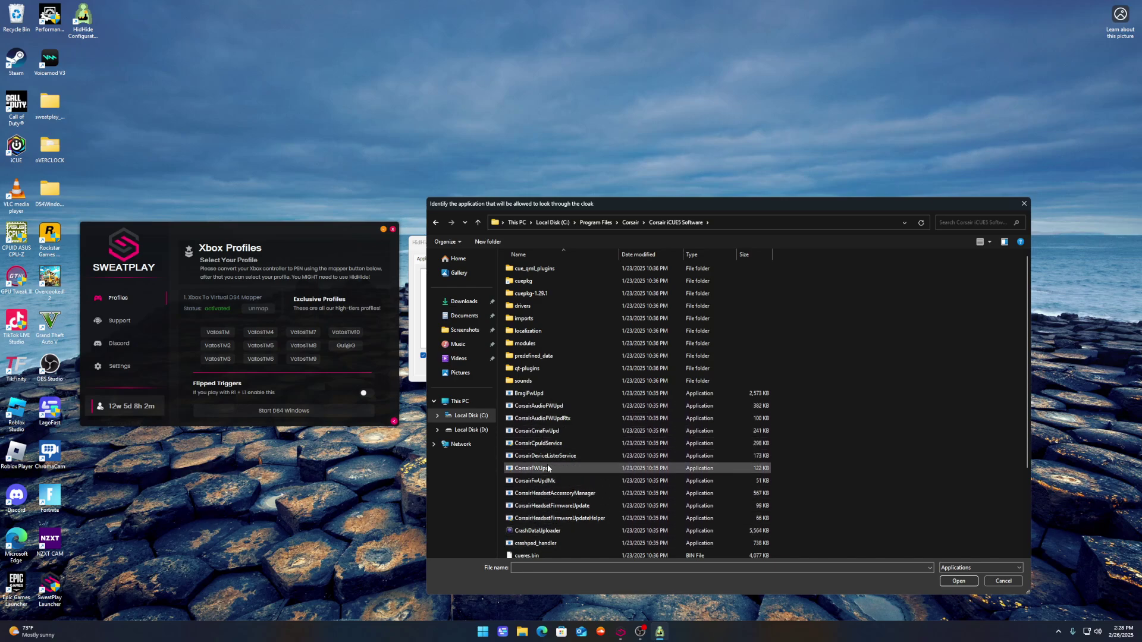
# Allow CorsairAudioFWUpd, CorsairAudioFWUpdRtx and CorsairCmaFwUpd through the cloak.
pyautogui.click(641, 407)
pyautogui.click(958, 581)
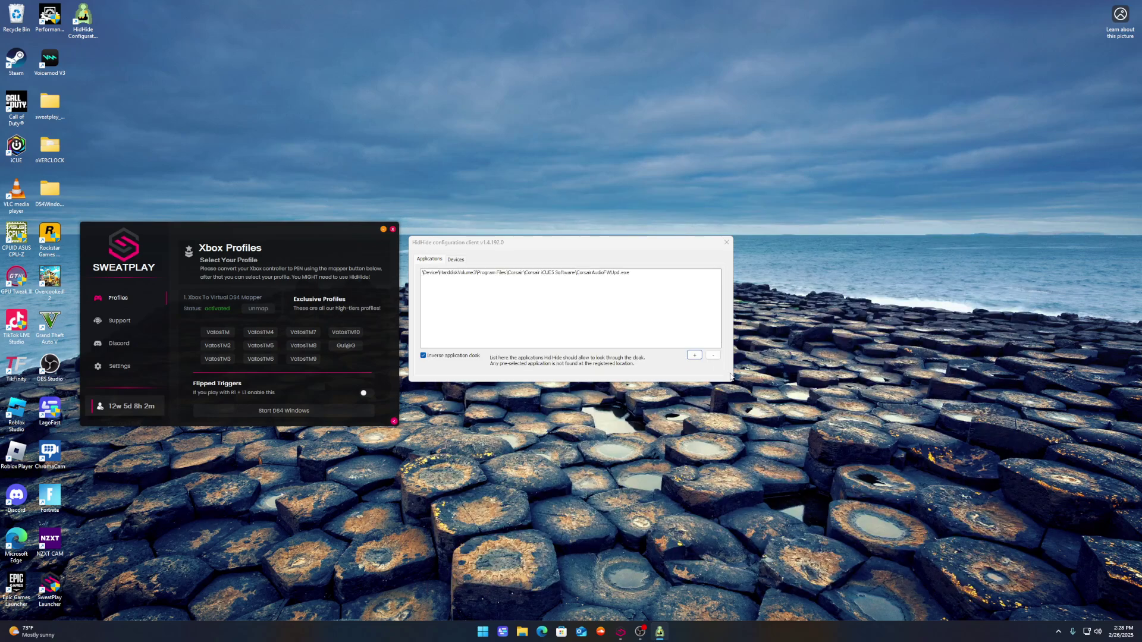
pyautogui.click(694, 356)
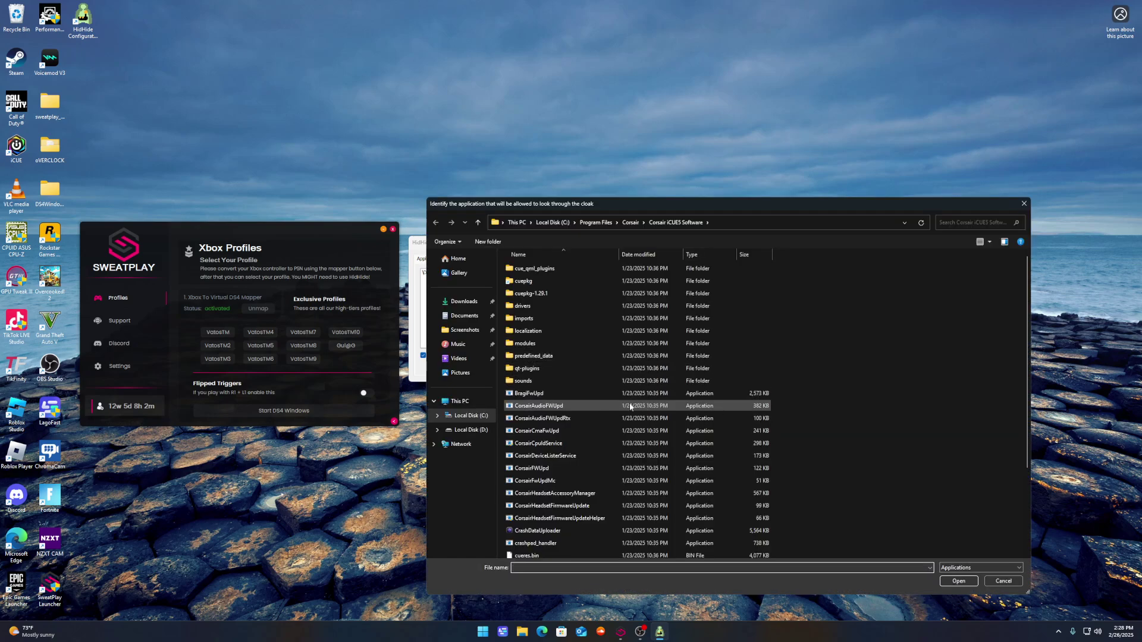
pyautogui.click(630, 420)
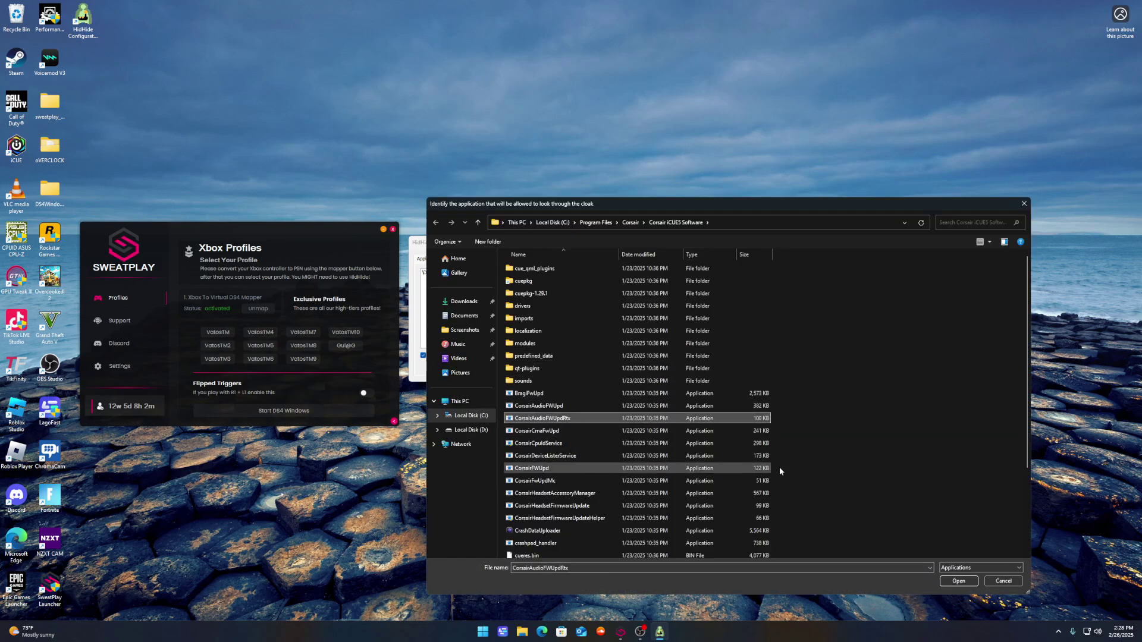
pyautogui.click(959, 581)
pyautogui.click(694, 356)
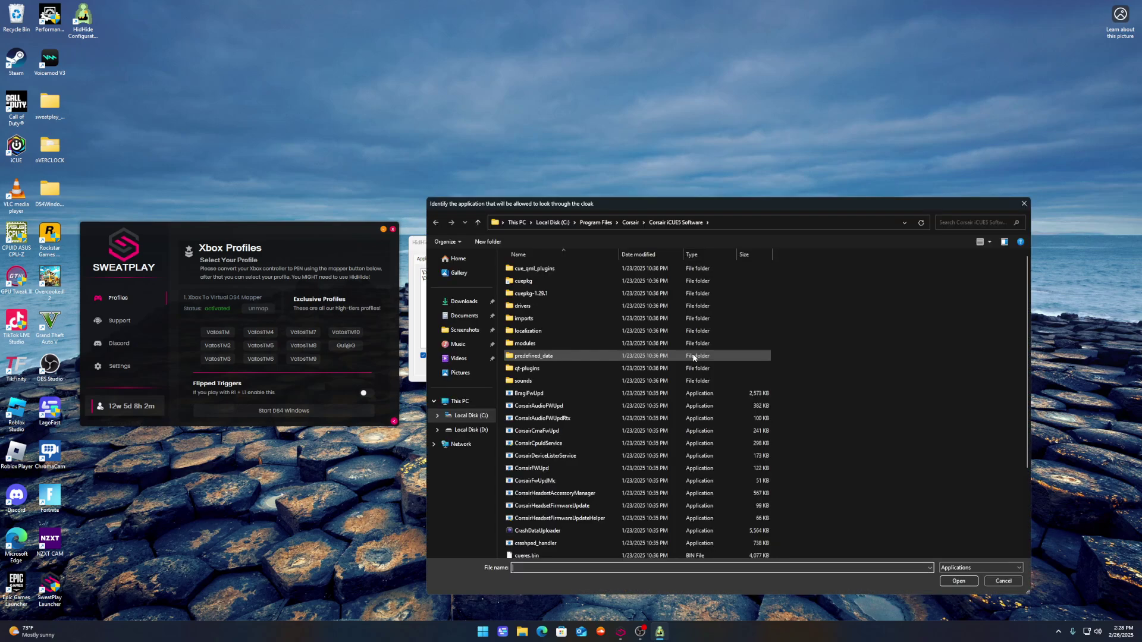
pyautogui.click(602, 430)
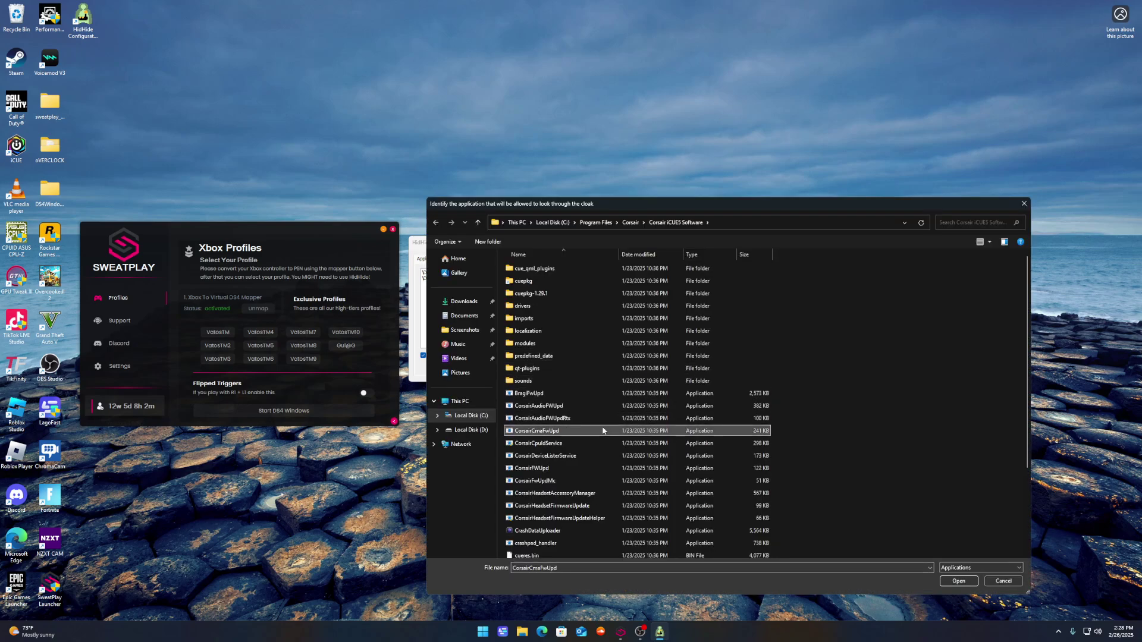
pyautogui.click(959, 581)
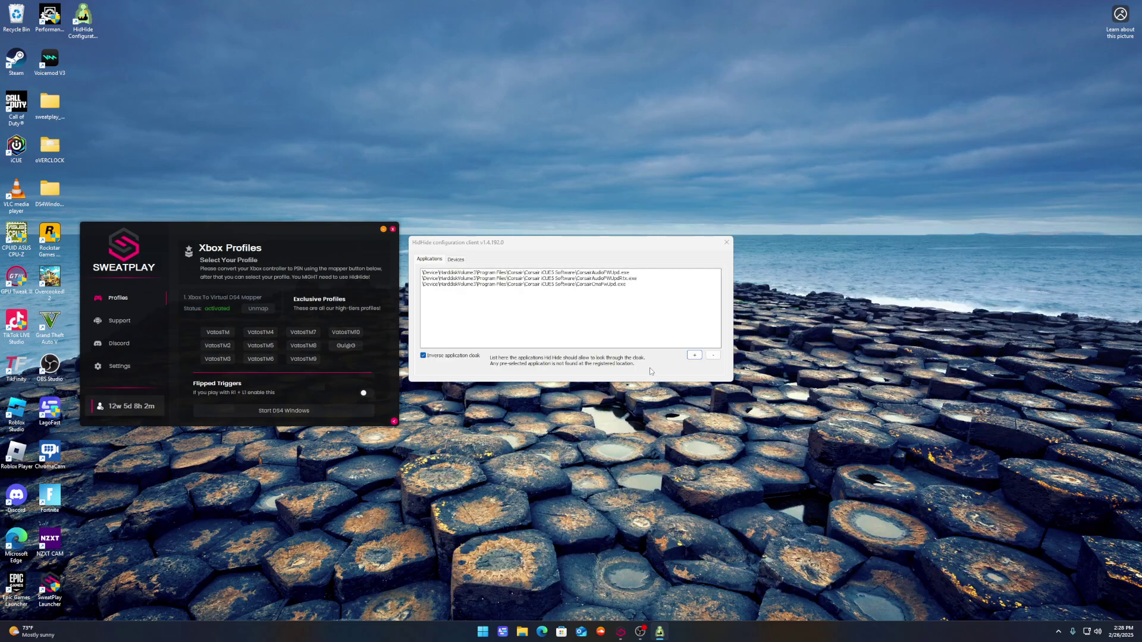
# Also allow CorsairCpuIdService, CorsairDeviceListerService and CorsairFWUpd through the cloak.
pyautogui.click(694, 356)
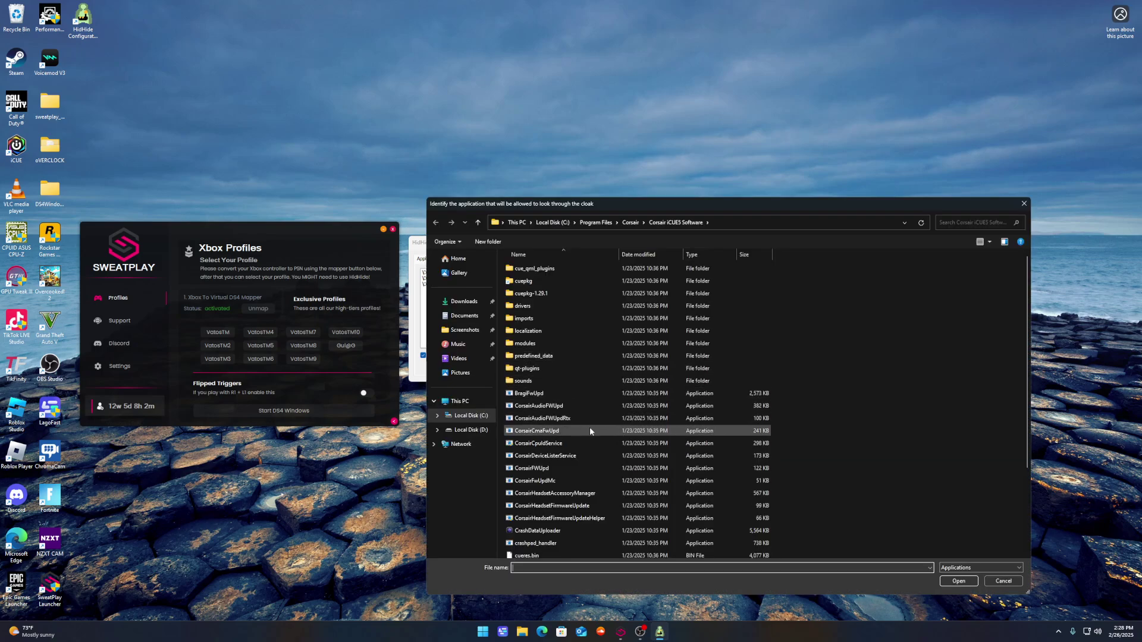
pyautogui.click(588, 442)
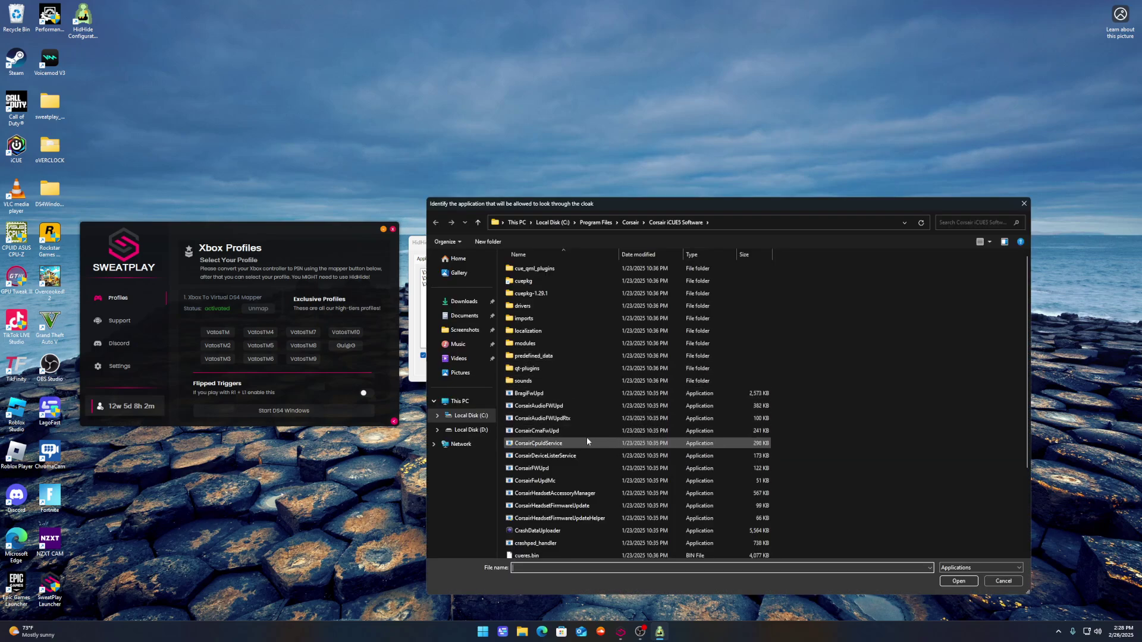
pyautogui.click(959, 581)
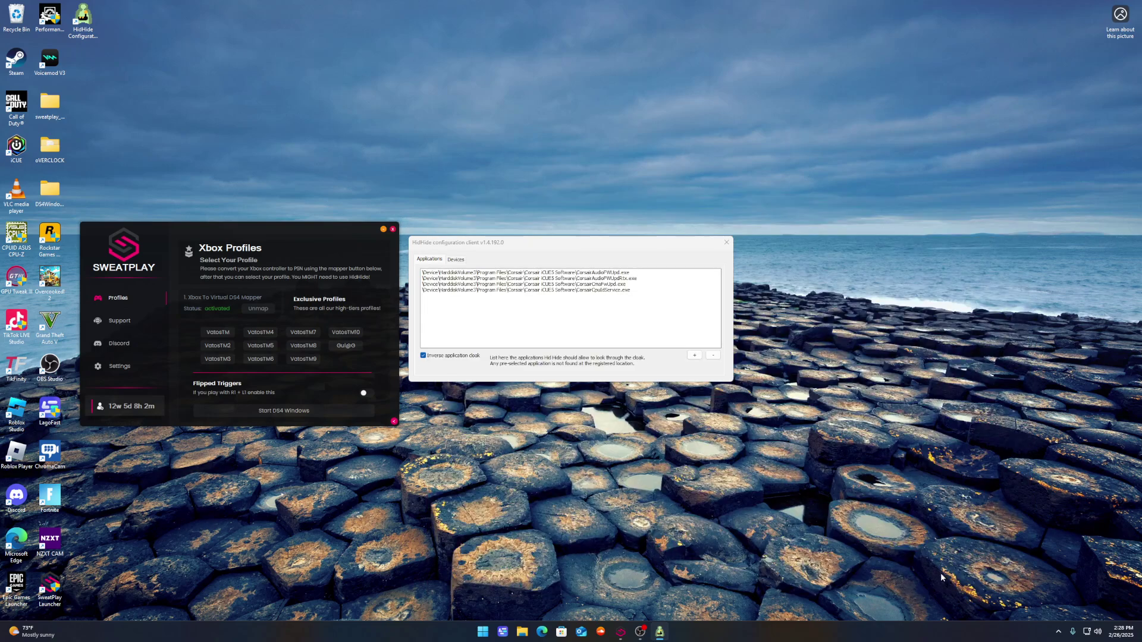
pyautogui.click(695, 356)
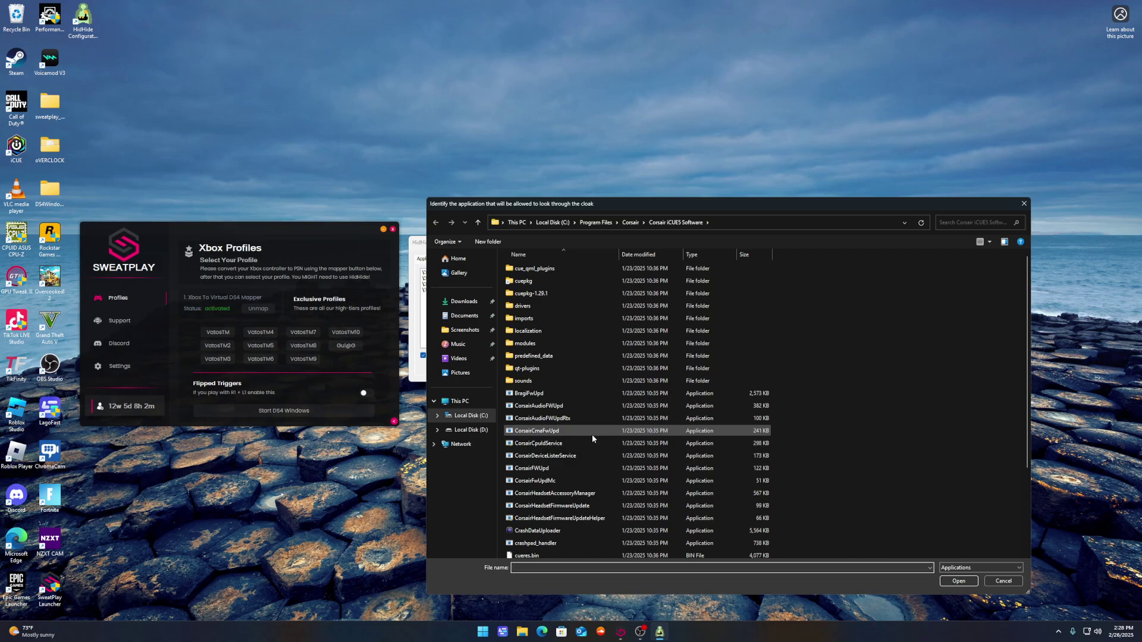
pyautogui.click(590, 456)
pyautogui.click(958, 582)
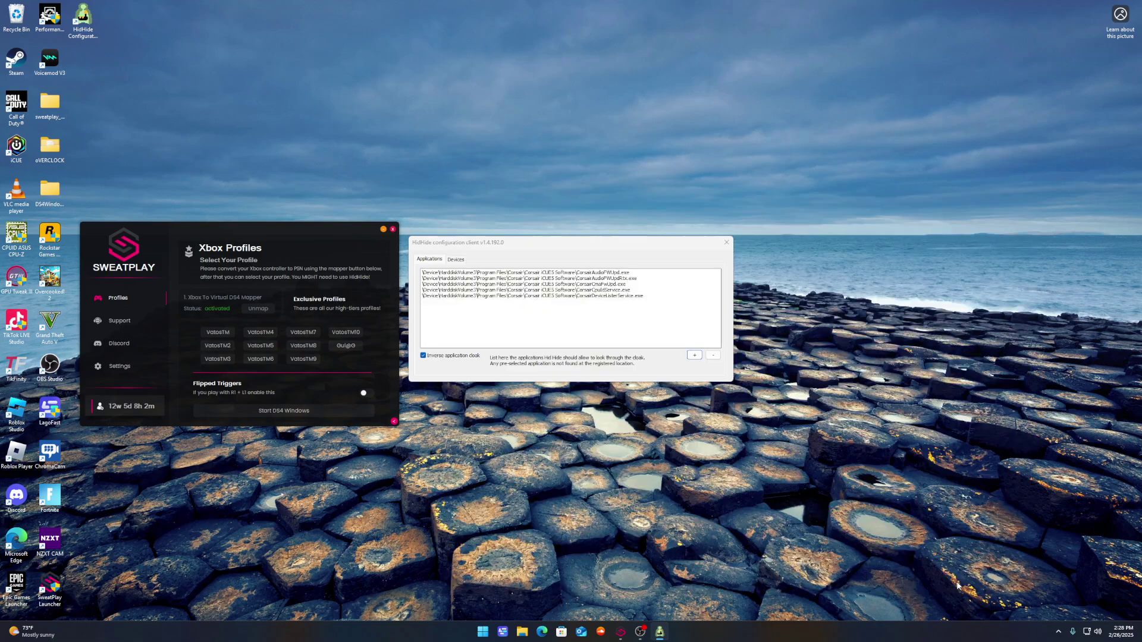
pyautogui.click(694, 355)
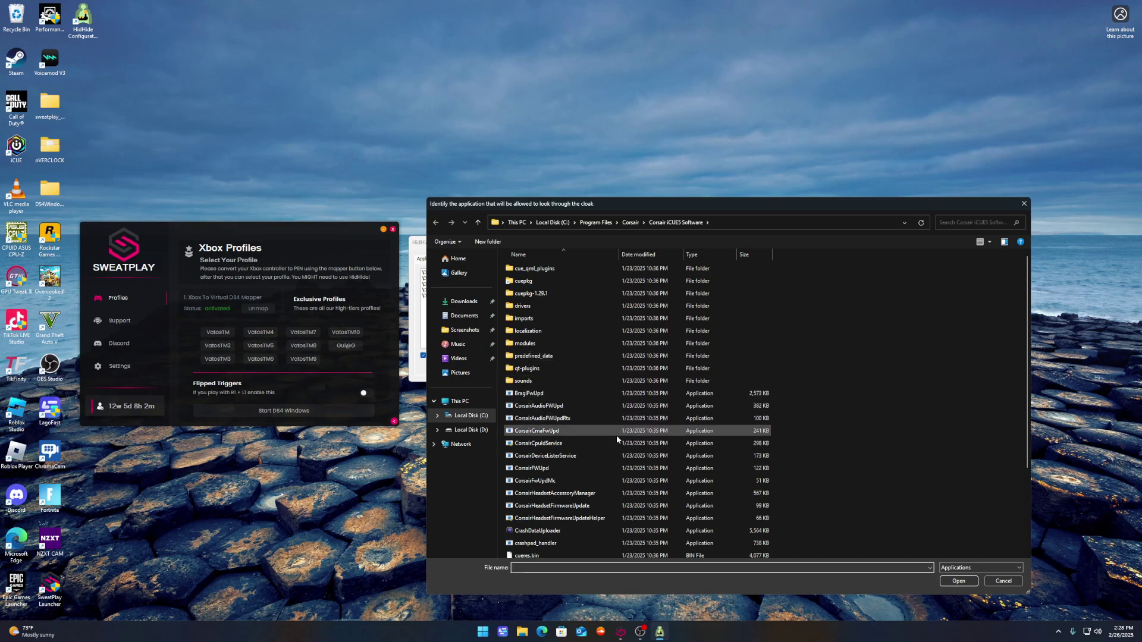
pyautogui.click(610, 468)
pyautogui.click(959, 582)
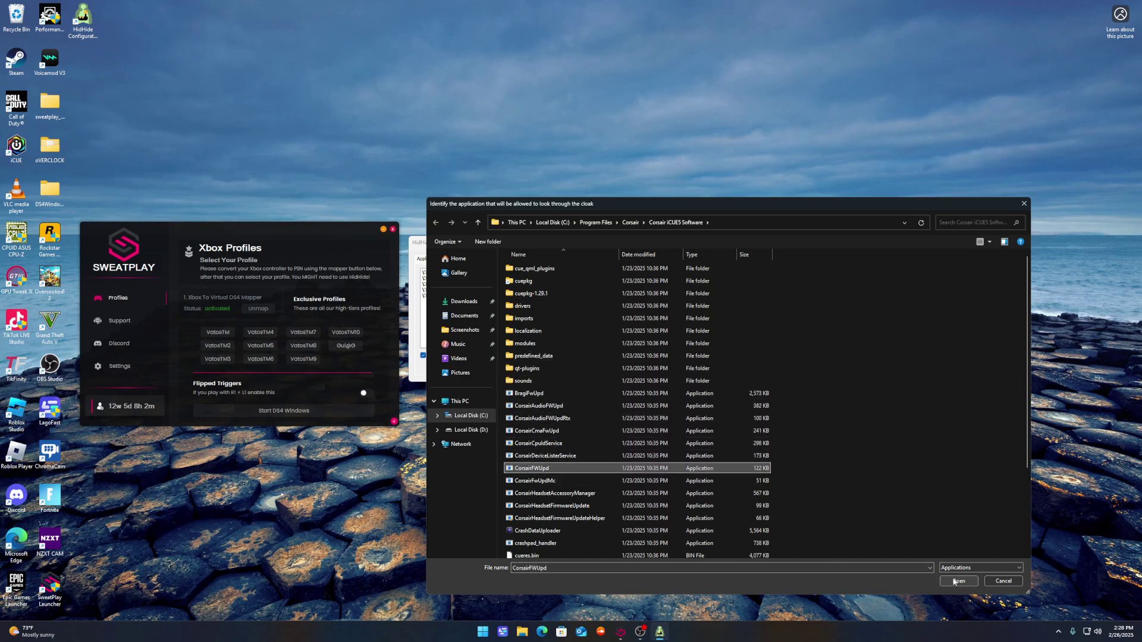
# Cancel the extra application picker and return to HidHide's Devices list.
pyautogui.click(695, 356)
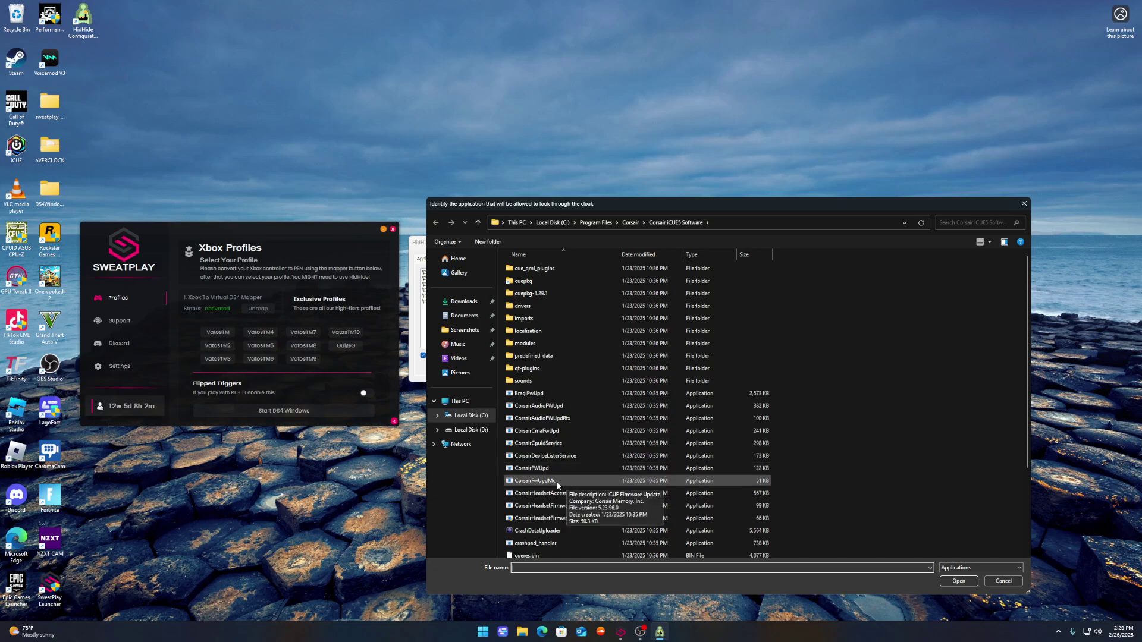
pyautogui.click(1001, 582)
pyautogui.click(458, 260)
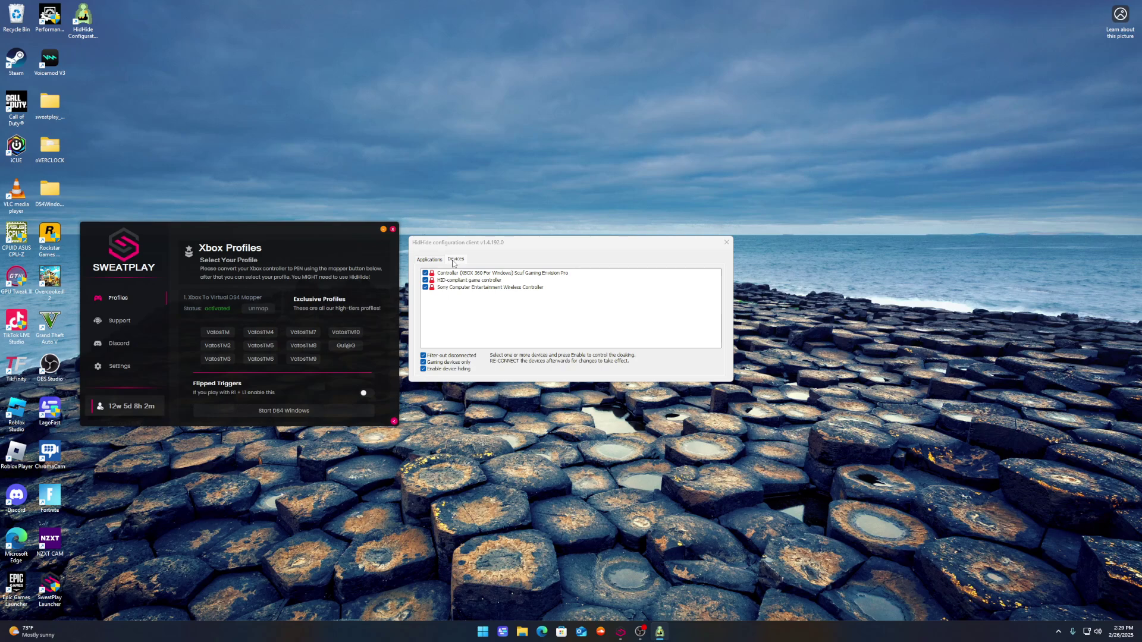
# Select the Scuf Envision Pro entry, then start DS4 Windows from SweatPlay with the VatosTM10 profile.
pyautogui.click(464, 273)
pyautogui.click(331, 408)
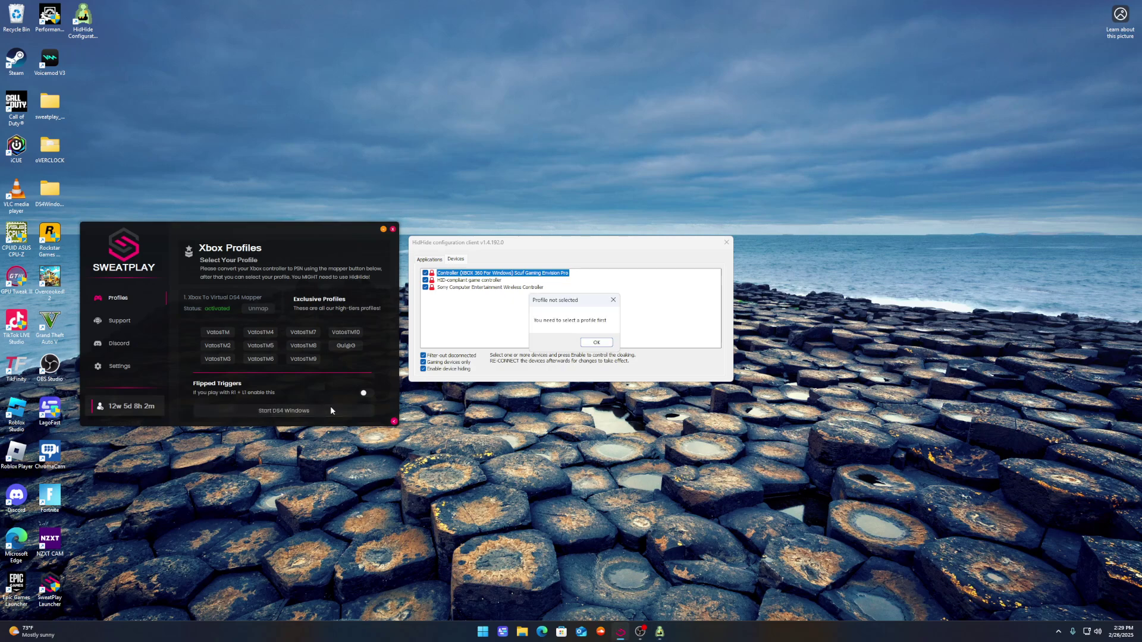
pyautogui.click(609, 343)
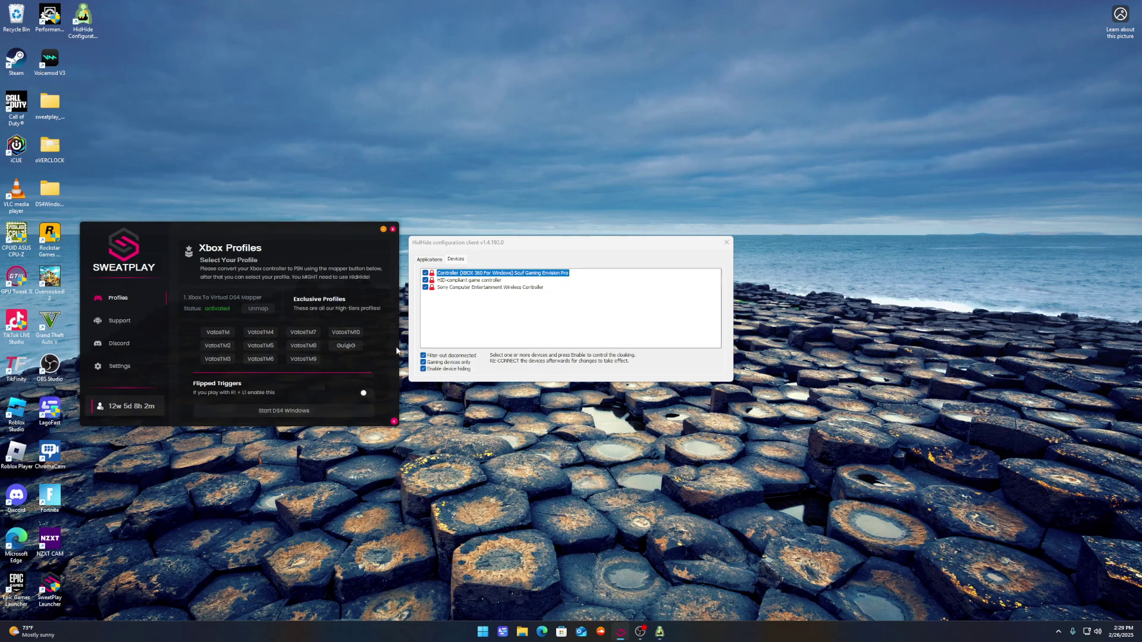
pyautogui.click(345, 332)
pyautogui.click(334, 411)
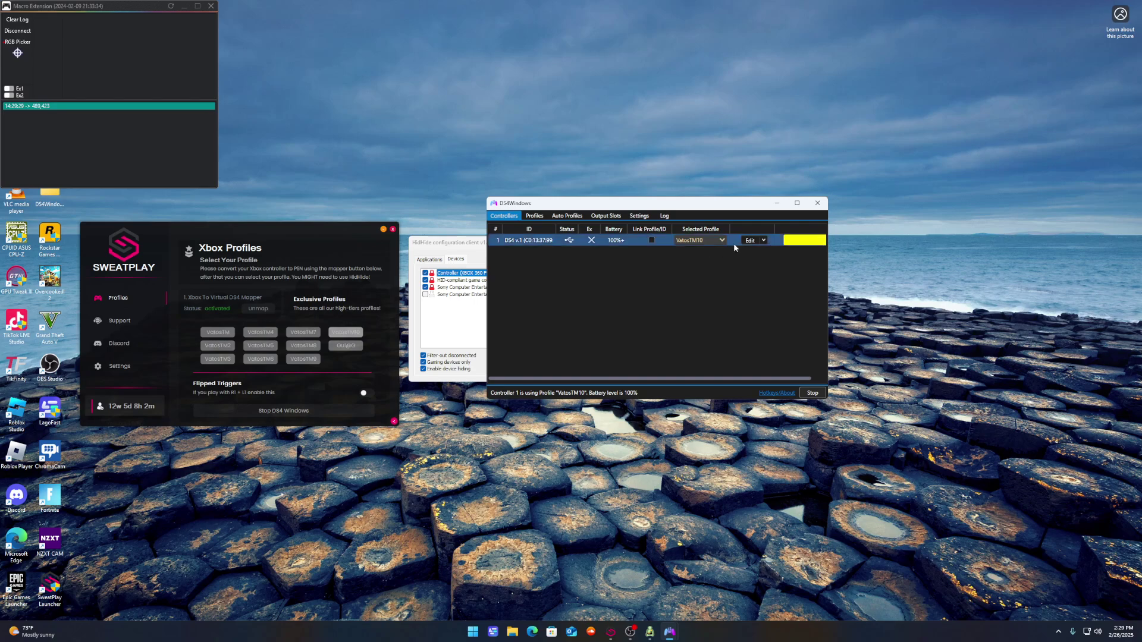
# Edit the VatosTM10 profile in DS4Windows and view its Controller Readings tab.
pyautogui.click(750, 241)
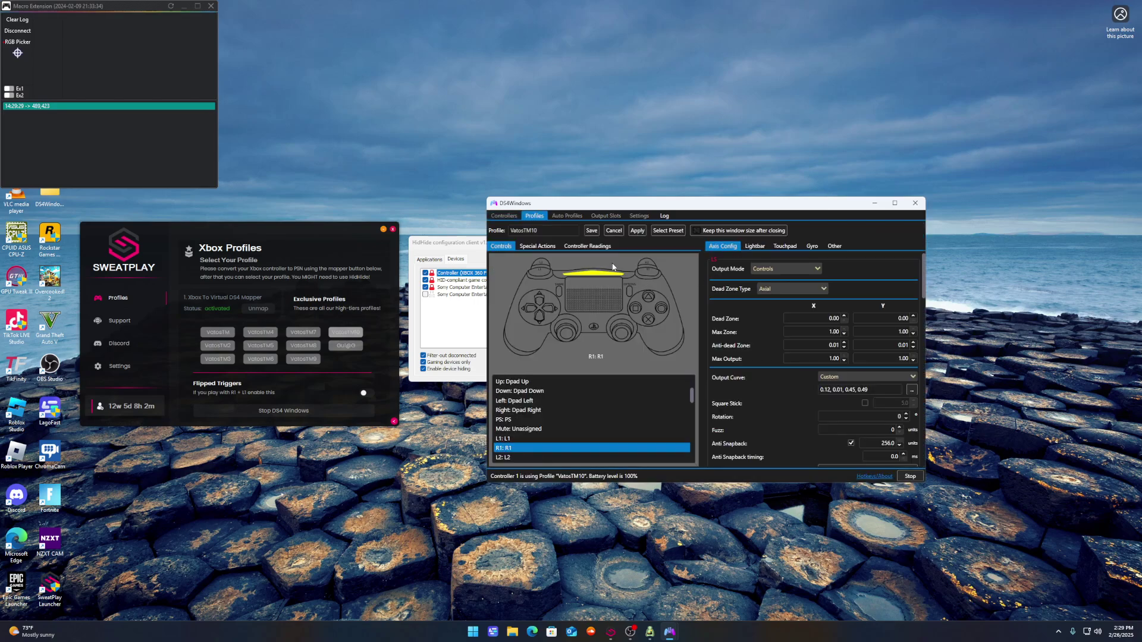
pyautogui.click(585, 247)
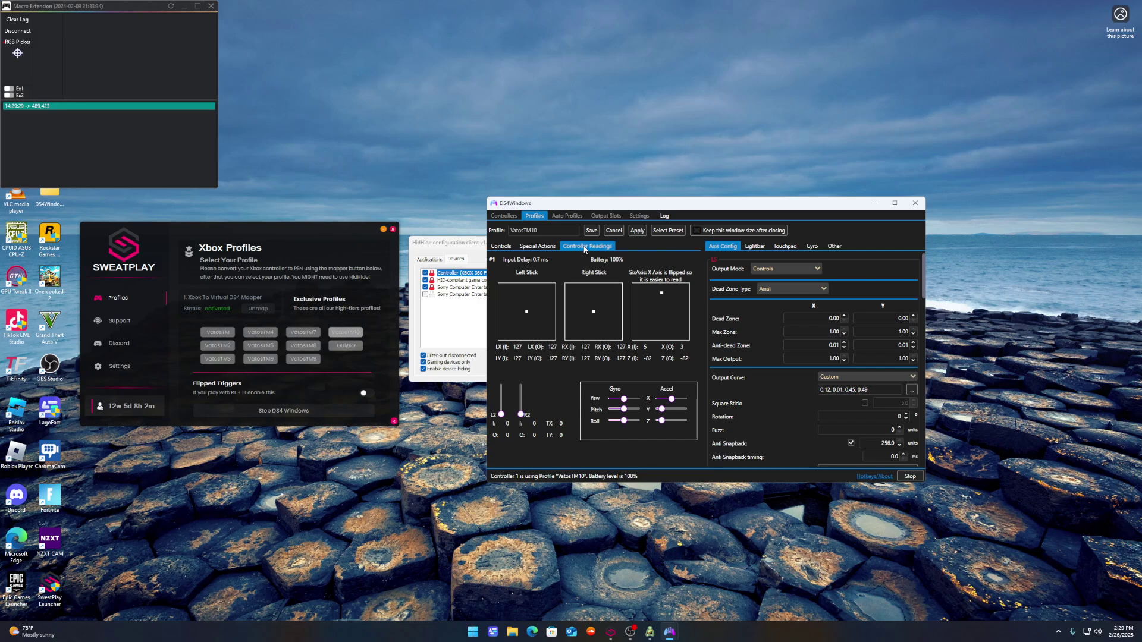